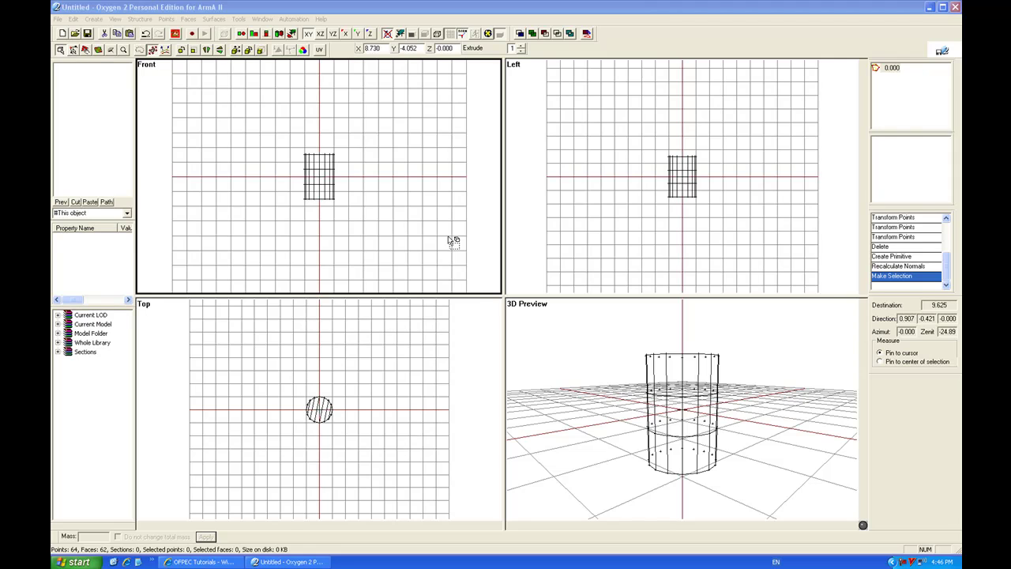
Box-select all the cylinder's points and drag it freely in the Front and Left views to sit left of the origin
{"action": "left_click_drag", "start_coordinate": [293, 148], "coordinate": [380, 219]}
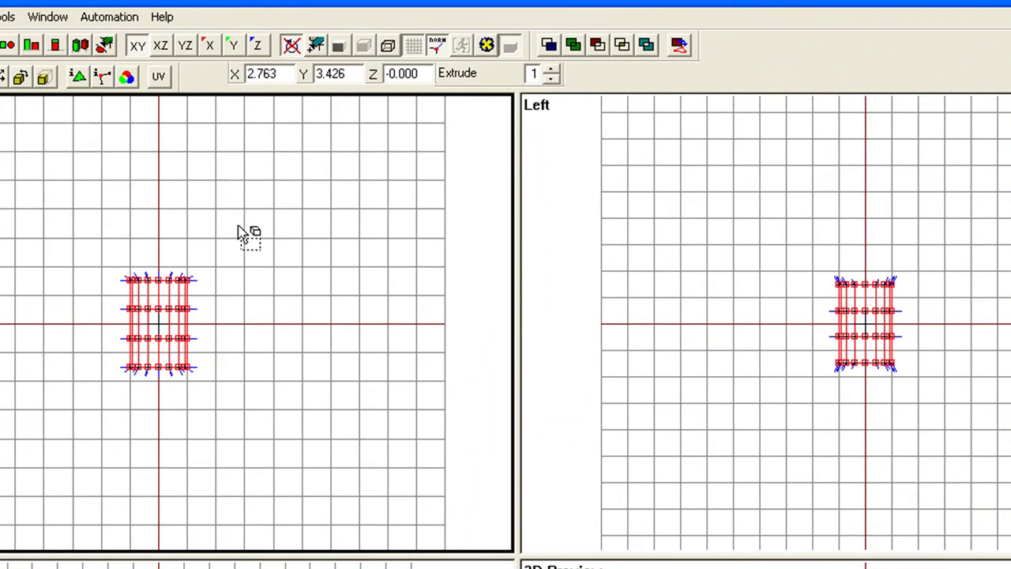
{"action": "mouse_move", "coordinate": [244, 250]}
{"action": "left_mouse_down"}
{"action": "mouse_move", "coordinate": [151, 207]}
{"action": "mouse_move", "coordinate": [229, 257]}
{"action": "mouse_move", "coordinate": [289, 242]}
{"action": "mouse_move", "coordinate": [247, 242]}
{"action": "mouse_move", "coordinate": [151, 209]}
{"action": "mouse_move", "coordinate": [244, 245]}
{"action": "mouse_move", "coordinate": [246, 237]}
{"action": "left_mouse_up"}
{"action": "left_click_drag", "start_coordinate": [758, 286], "coordinate": [813, 276]}
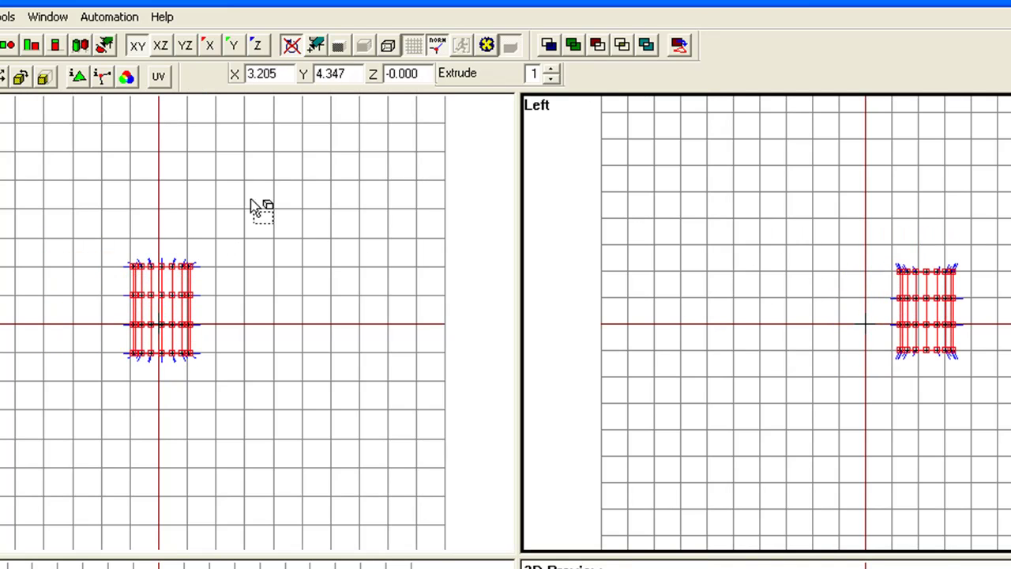
{"action": "left_click_drag", "start_coordinate": [280, 214], "coordinate": [237, 202]}
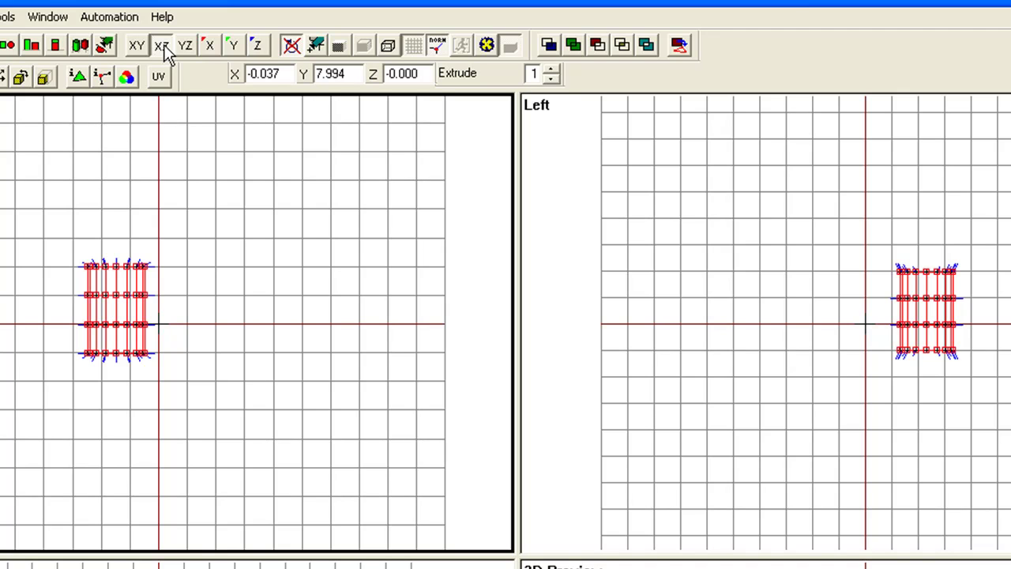
Slide the cylinder right along the X axis only, then vertically along Y to sit above the origin
{"action": "left_click", "coordinate": [209, 48]}
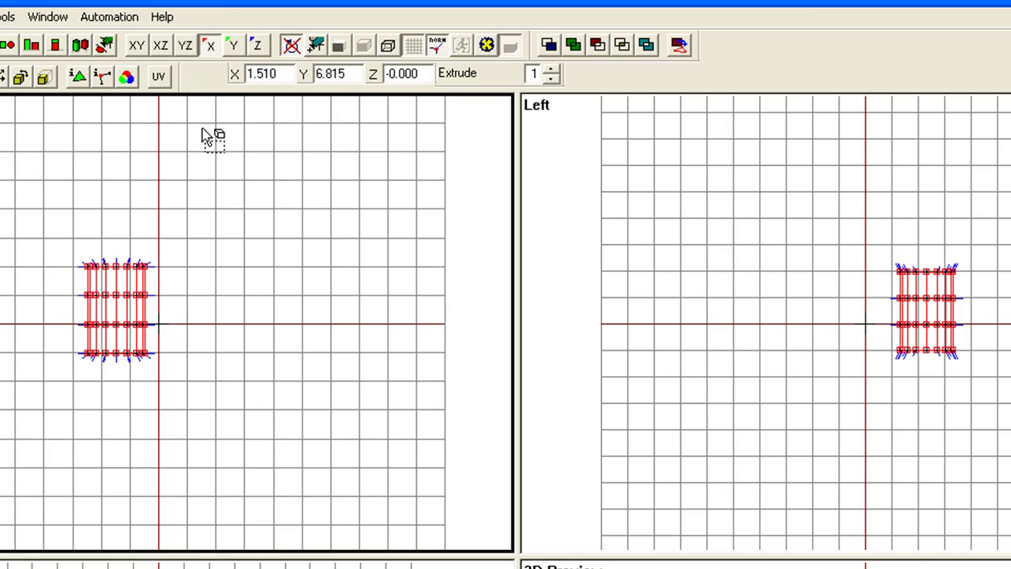
{"action": "left_click_drag", "start_coordinate": [139, 221], "coordinate": [169, 273]}
{"action": "left_click", "coordinate": [233, 46]}
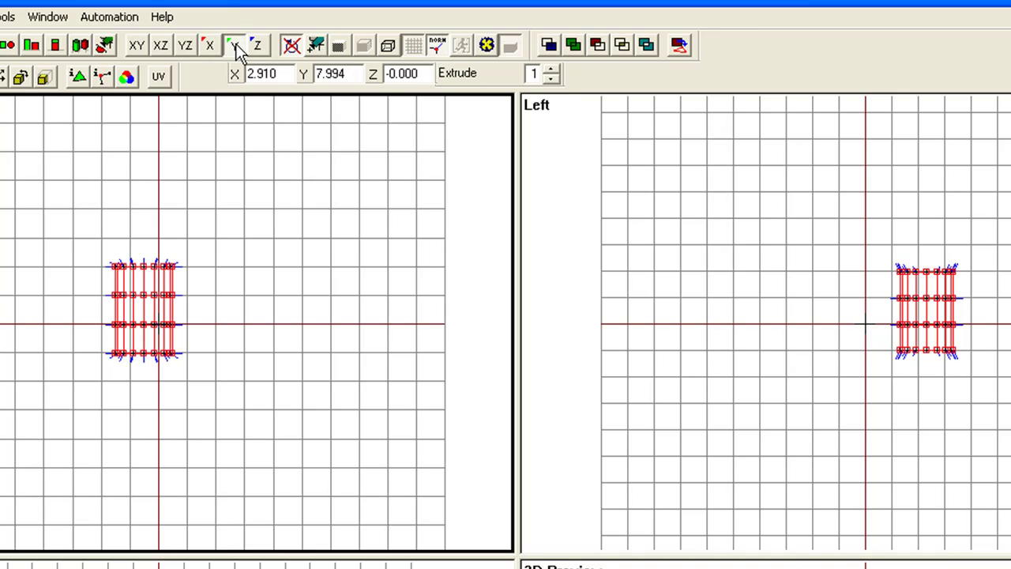
{"action": "left_click_drag", "start_coordinate": [232, 275], "coordinate": [187, 248]}
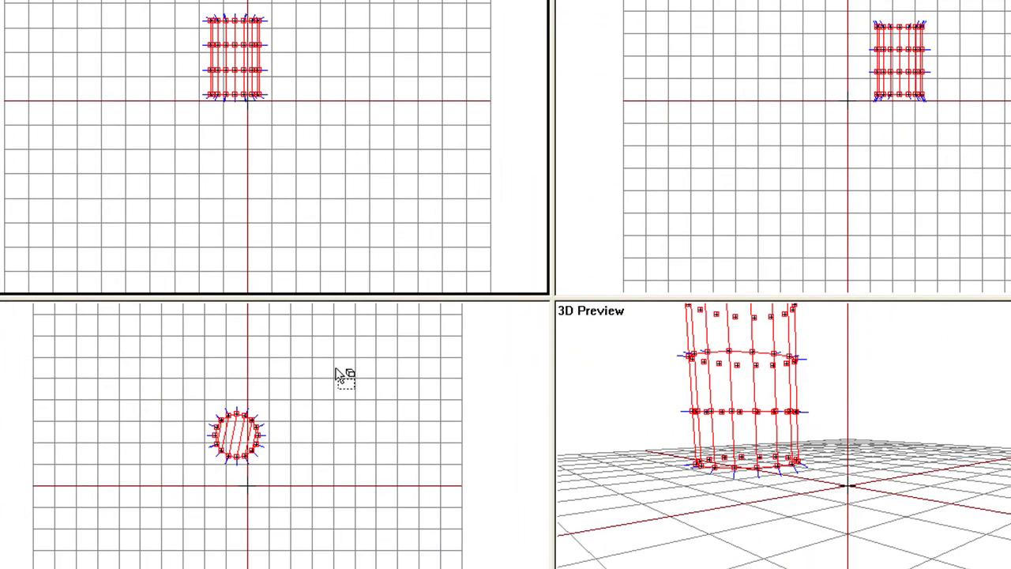
Adjust the cylinder in the Top and Left views so it sits just right of the origin, then deselect it
{"action": "left_click_drag", "start_coordinate": [340, 375], "coordinate": [385, 395]}
{"action": "mouse_move", "coordinate": [788, 179]}
{"action": "left_mouse_down"}
{"action": "mouse_move", "coordinate": [780, 197]}
{"action": "mouse_move", "coordinate": [733, 154]}
{"action": "mouse_move", "coordinate": [853, 182]}
{"action": "mouse_move", "coordinate": [773, 187]}
{"action": "left_mouse_up"}
{"action": "left_click", "coordinate": [402, 93]}
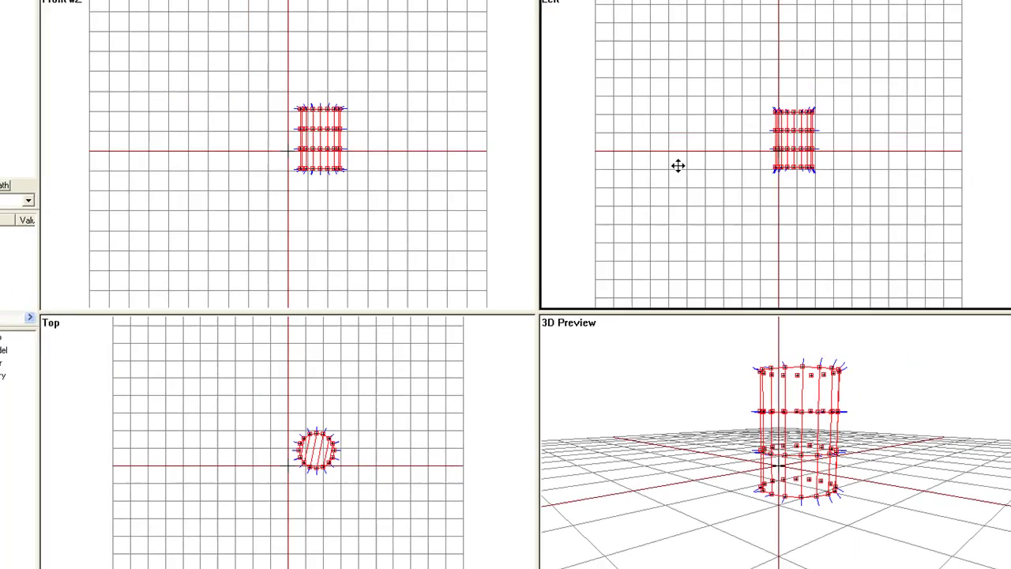
{"action": "left_click", "coordinate": [710, 127]}
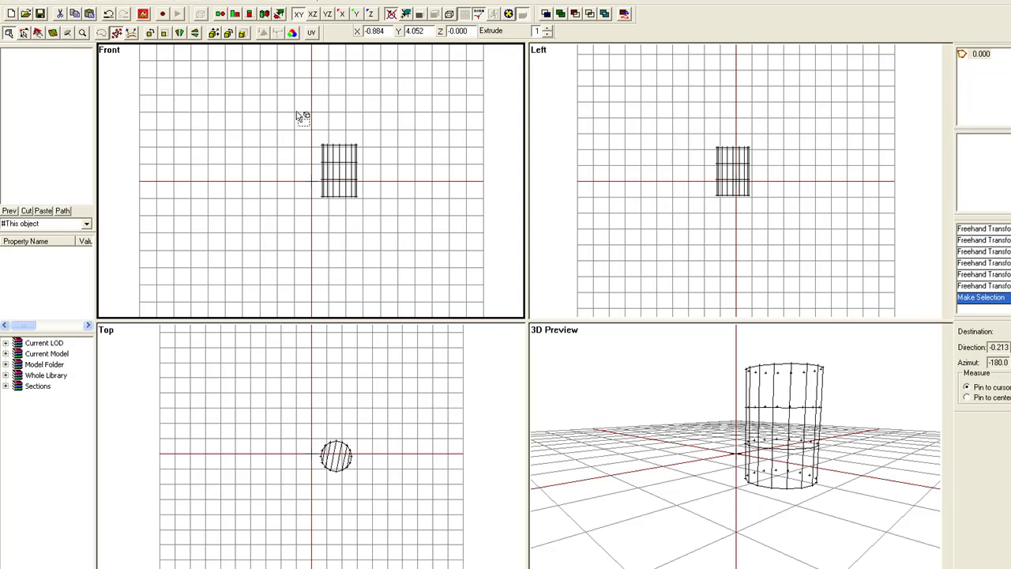
Box-select the left half of the cylinder's points and copy it
{"action": "scroll", "coordinate": [346, 170], "scroll_direction": "down", "scroll_amount": 2}
{"action": "scroll", "coordinate": [346, 174], "scroll_direction": "up", "scroll_amount": 3}
{"action": "left_click", "coordinate": [25, 34]}
{"action": "left_click_drag", "start_coordinate": [307, 75], "coordinate": [383, 246]}
{"action": "key", "text": "ctrl+c"}
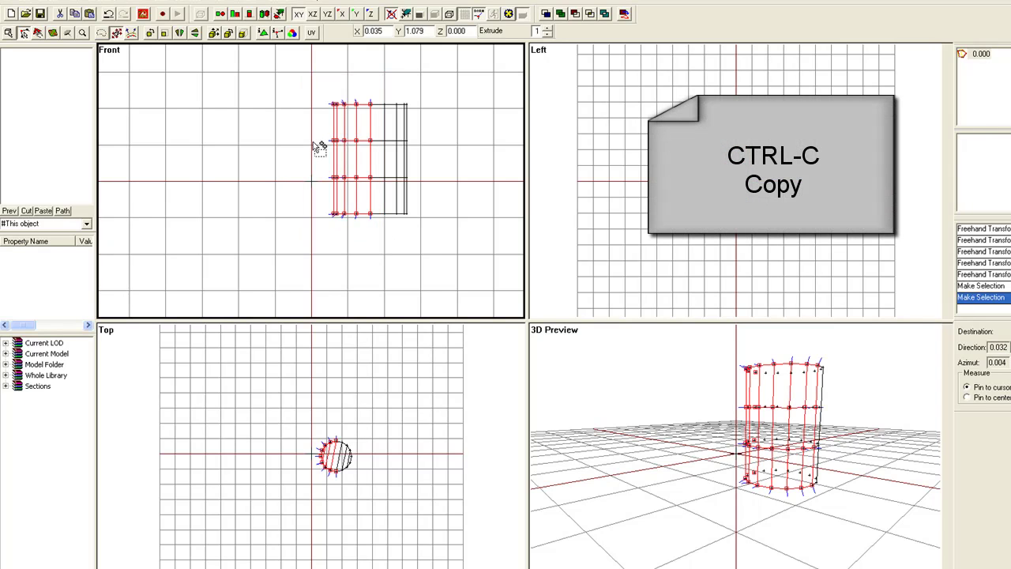
Paste the half-cylinder copy, move it left of the original, and deselect it
{"action": "key", "text": "ctrl+v"}
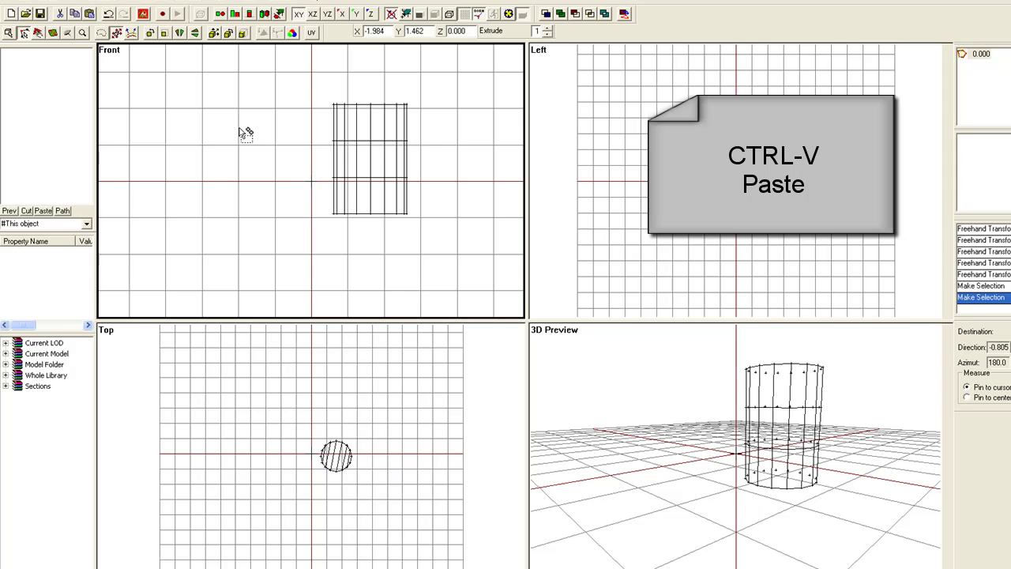
{"action": "key", "text": "ctrl+v"}
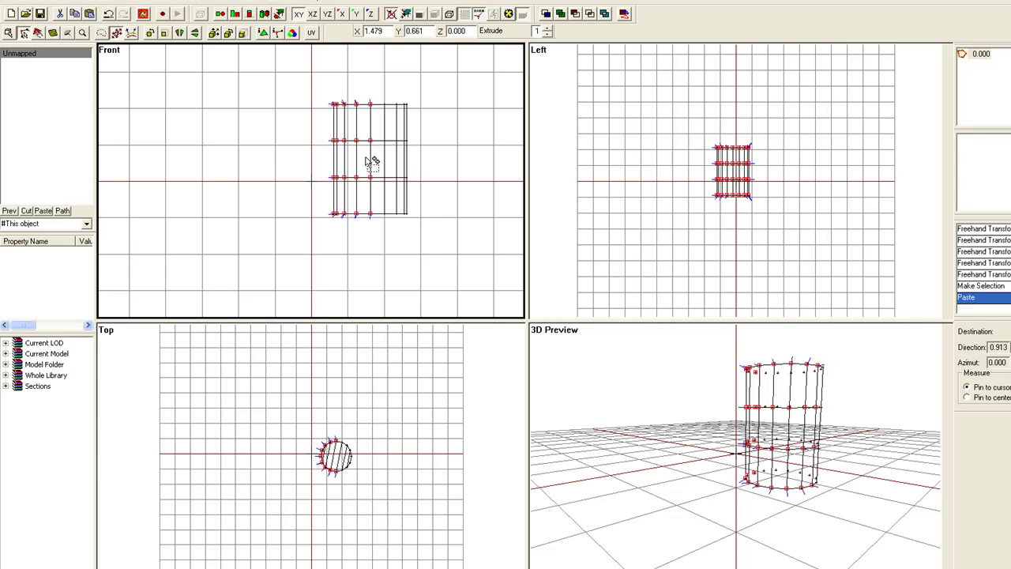
{"action": "left_click_drag", "start_coordinate": [366, 155], "coordinate": [213, 162]}
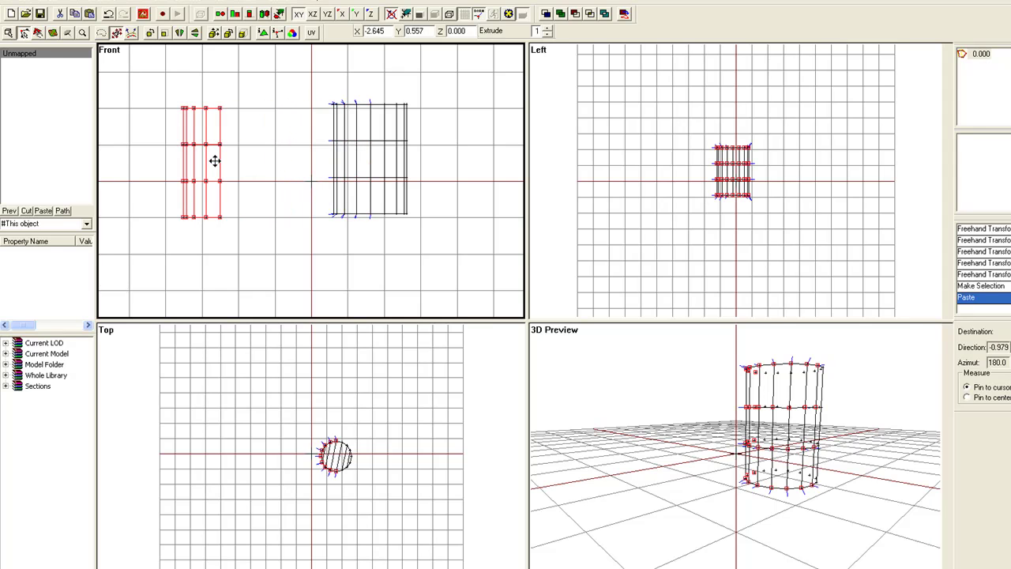
{"action": "left_click", "coordinate": [271, 171]}
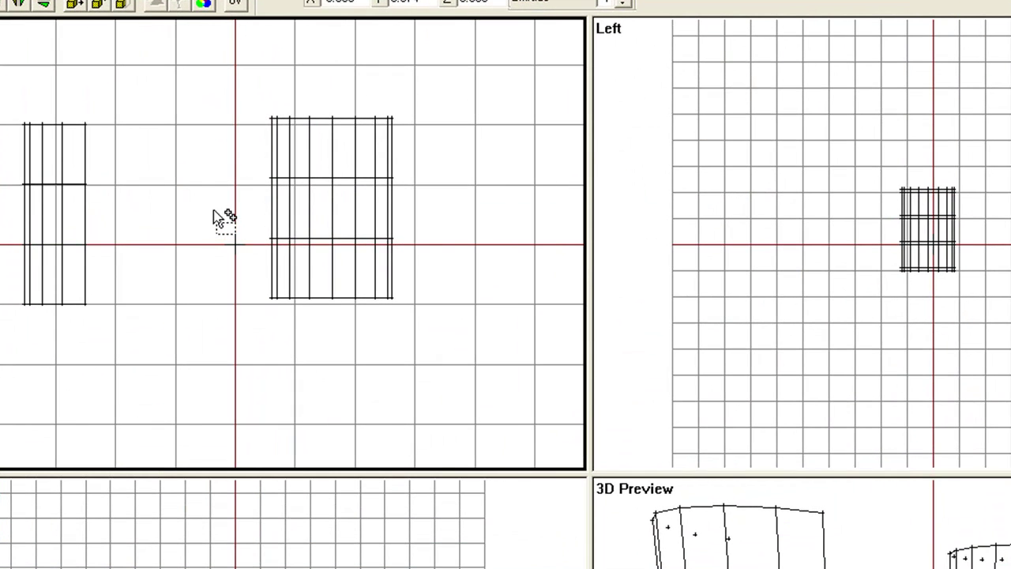
Select the cylinder's lower two rows of points, then remove the middle columns from the selection
{"action": "left_click_drag", "start_coordinate": [213, 214], "coordinate": [439, 317]}
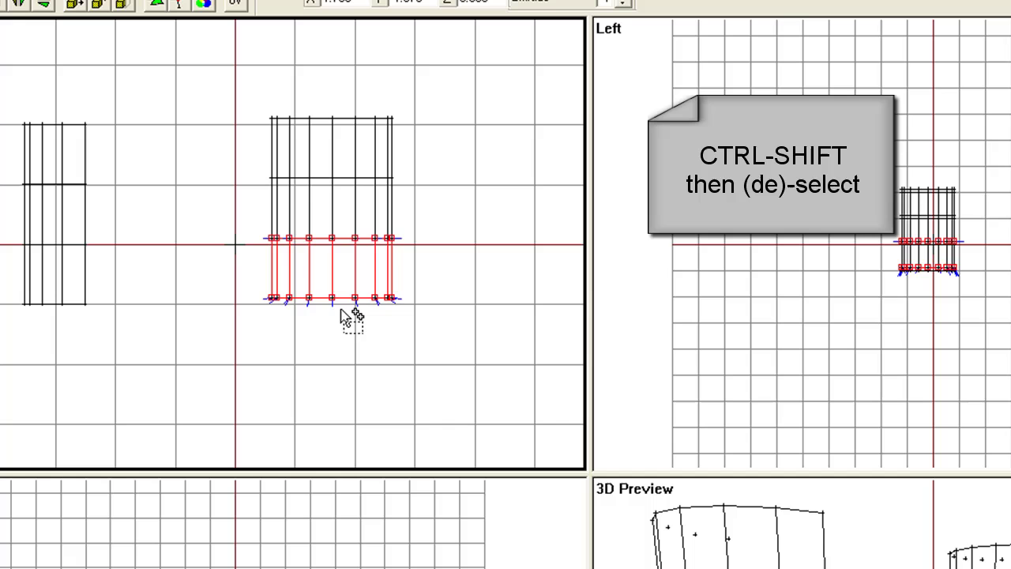
{"action": "left_click_drag", "start_coordinate": [319, 218], "coordinate": [346, 320], "text": "ctrl+shift"}
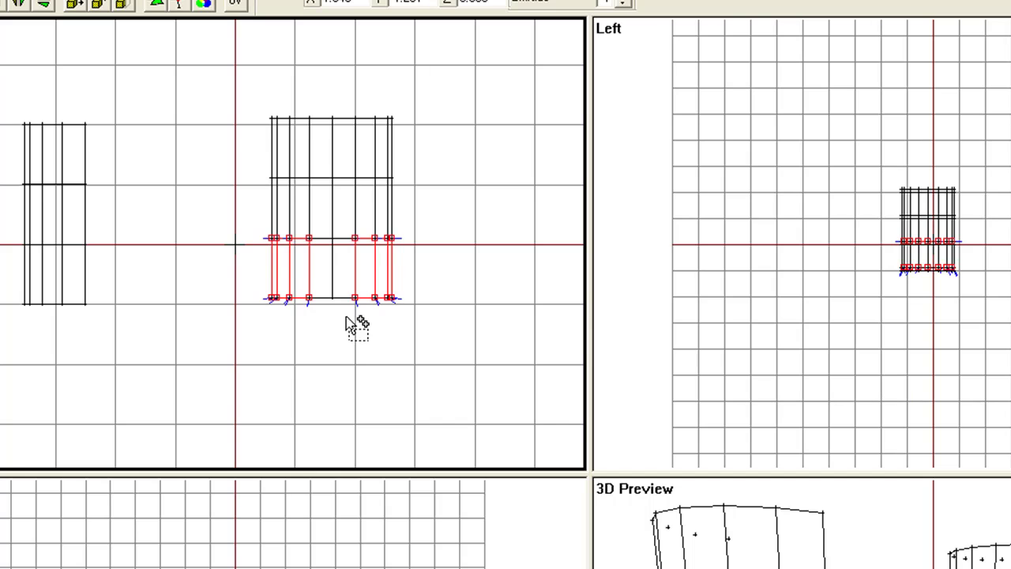
{"action": "left_click_drag", "start_coordinate": [294, 288], "coordinate": [367, 311], "text": "ctrl+shift"}
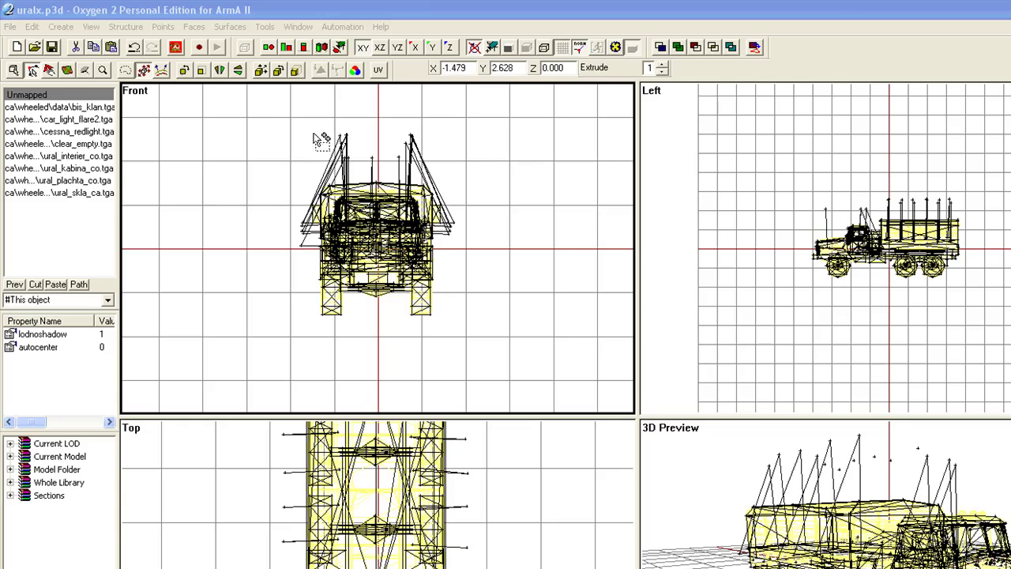
{"action": "left_click_drag", "start_coordinate": [294, 118], "coordinate": [384, 366]}
{"action": "key", "text": "ctrl+h"}
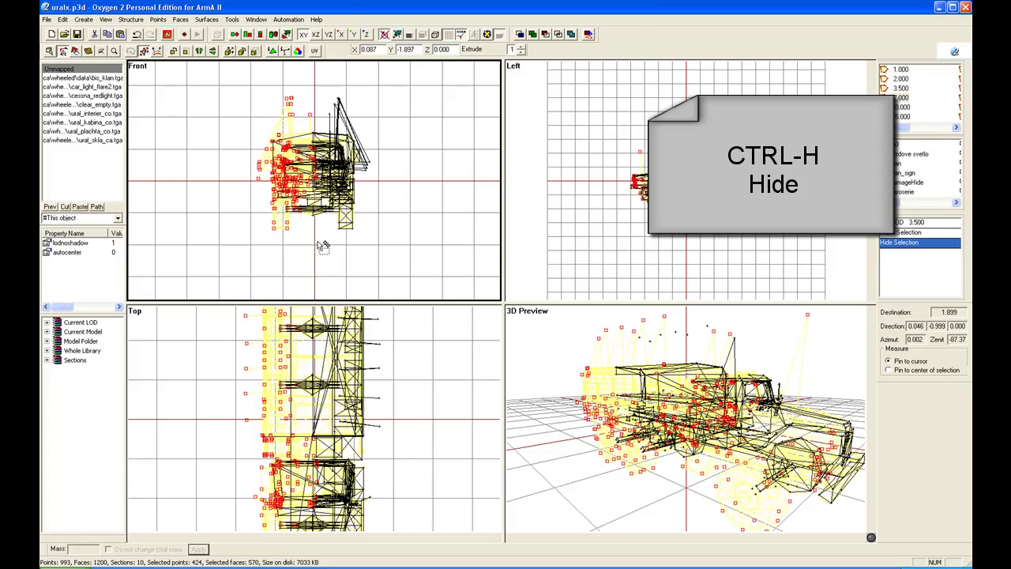
{"action": "left_click", "coordinate": [320, 237]}
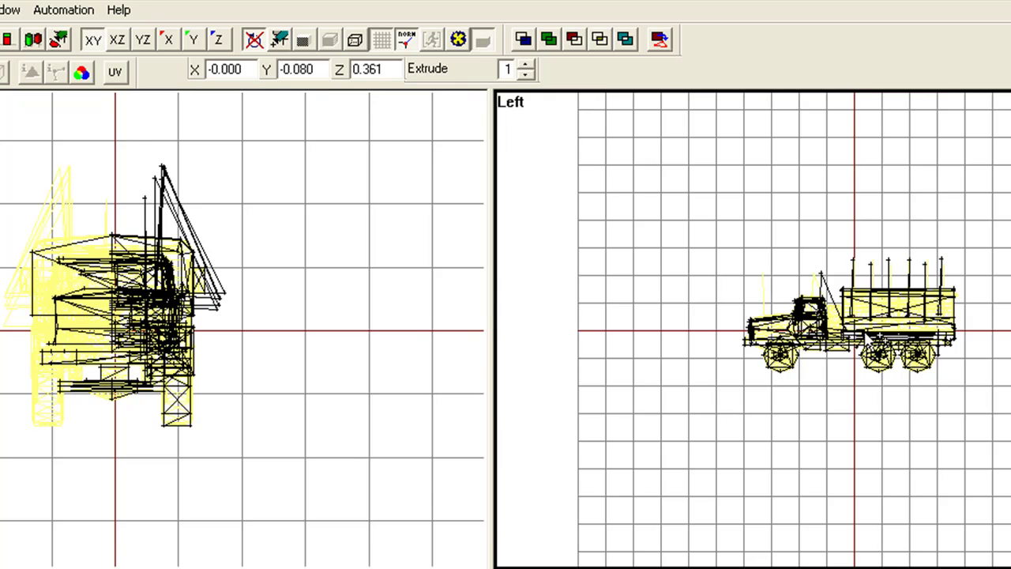
{"action": "scroll", "coordinate": [887, 338], "scroll_direction": "up", "scroll_amount": 3}
{"action": "scroll", "coordinate": [886, 338], "scroll_direction": "up", "scroll_amount": 2}
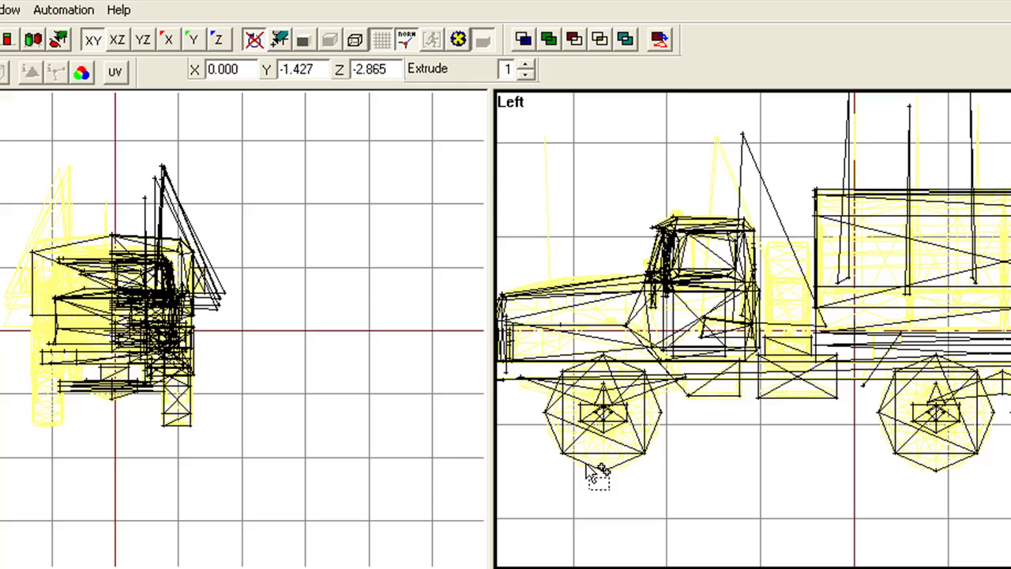
{"action": "left_click_drag", "start_coordinate": [585, 462], "coordinate": [618, 489]}
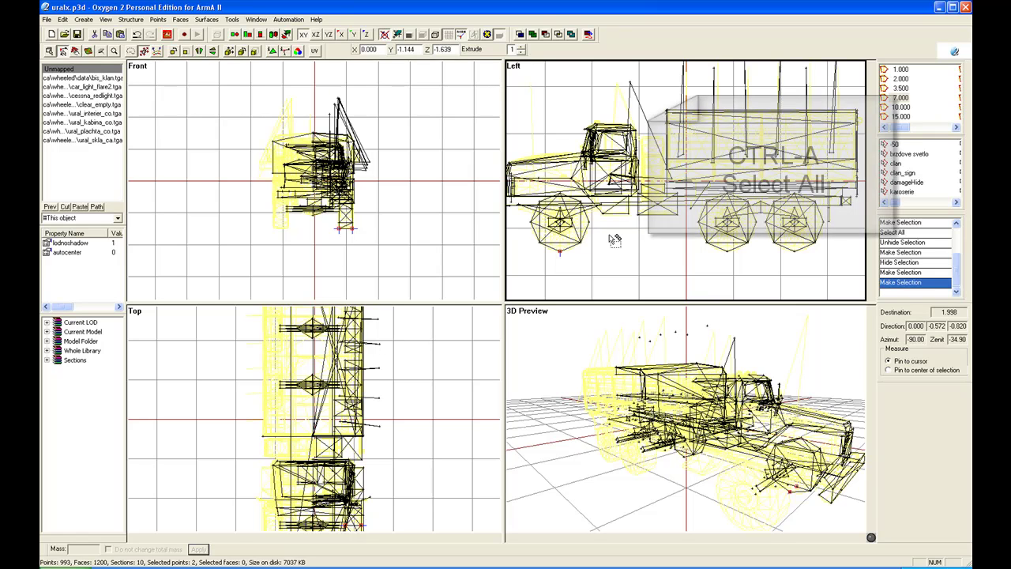
{"action": "key", "text": "ctrl+a"}
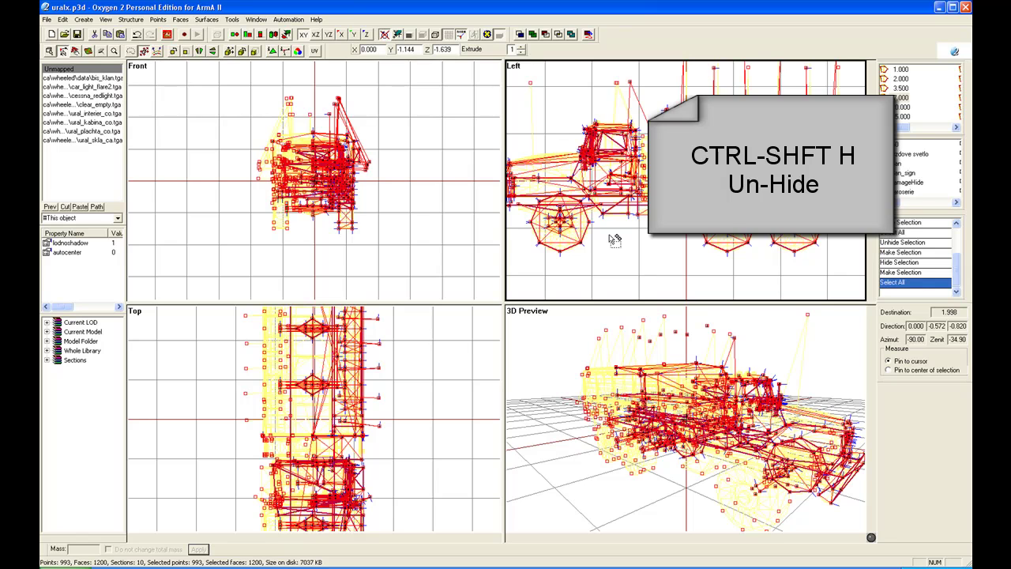
{"action": "key", "text": "ctrl+shift+h"}
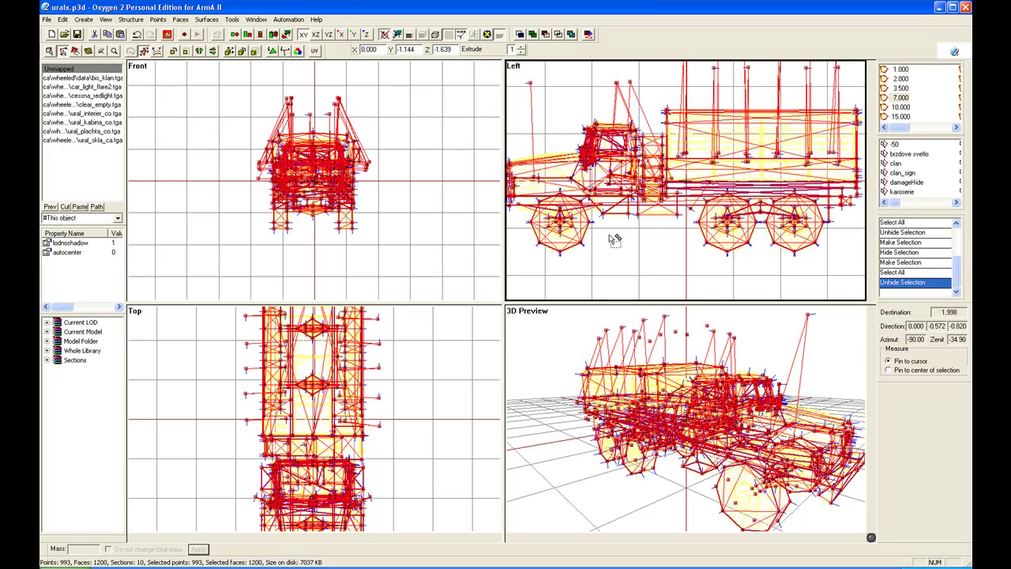
Centre the pin on a wheel's bottom point in 3D Preview, then select the whole truck
{"action": "left_click", "coordinate": [488, 204]}
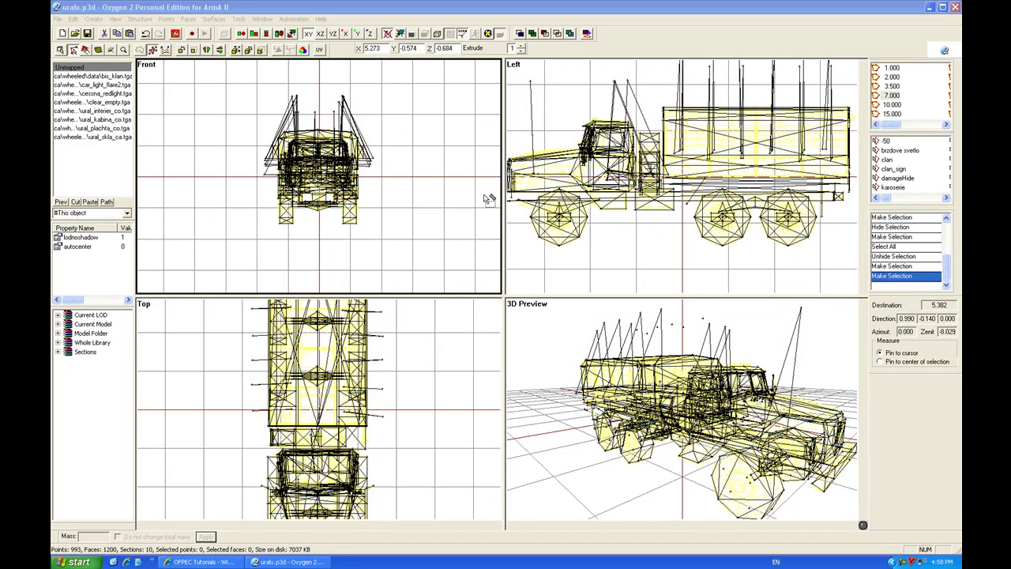
{"action": "left_click", "coordinate": [630, 476]}
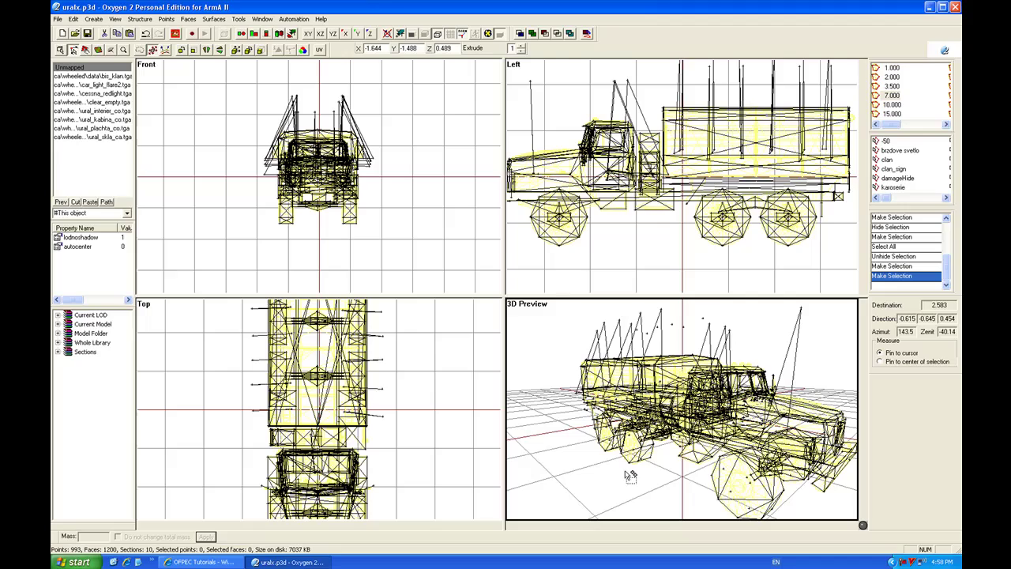
{"action": "left_click", "coordinate": [631, 473]}
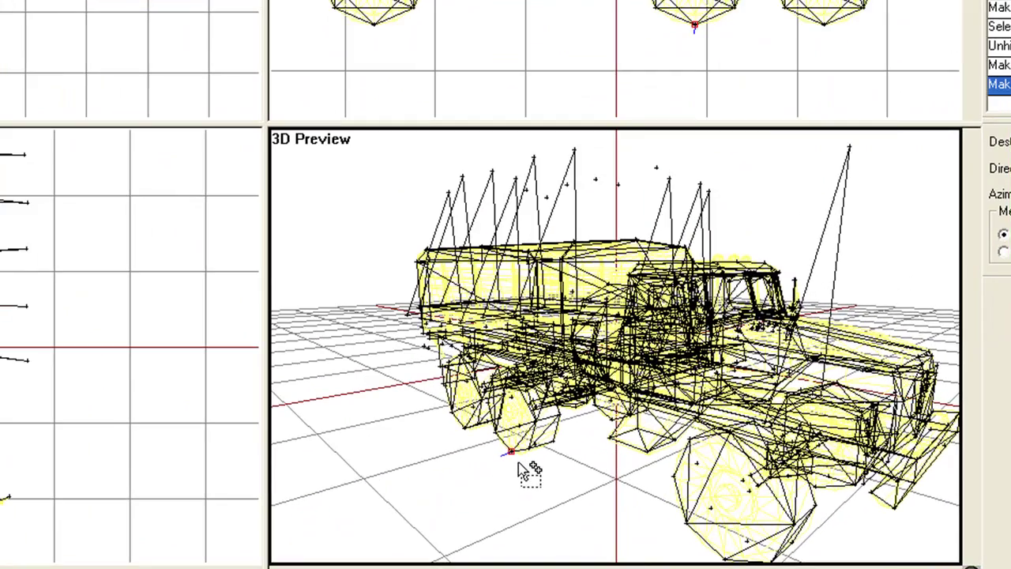
{"action": "key", "text": "c"}
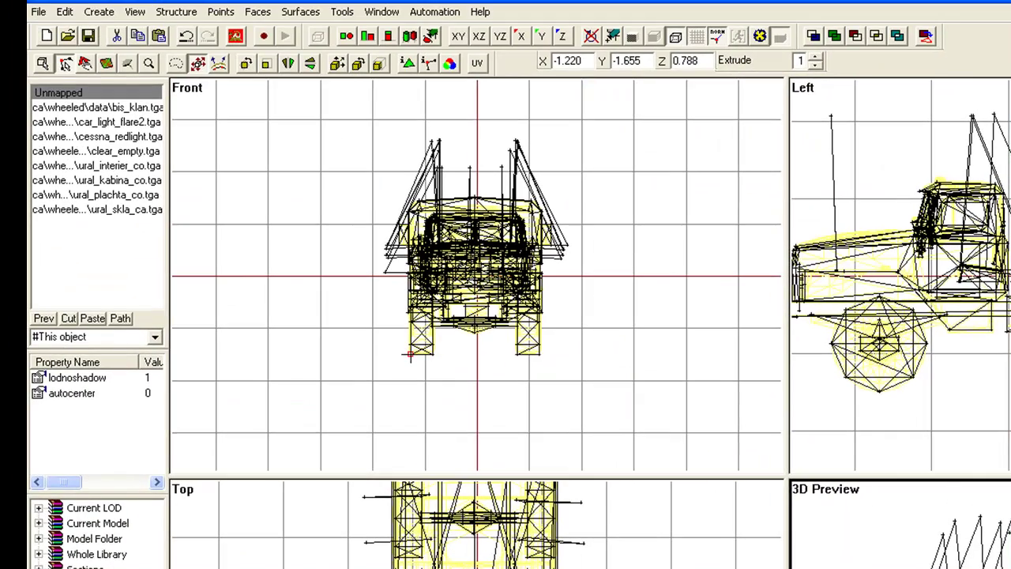
{"action": "left_click", "coordinate": [465, 382]}
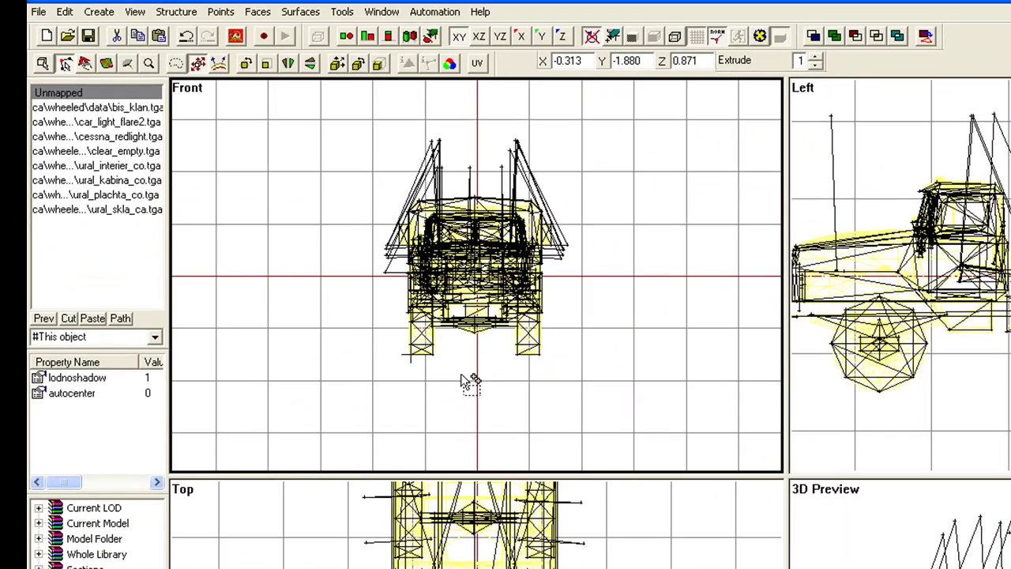
{"action": "key", "text": "ctrl+a"}
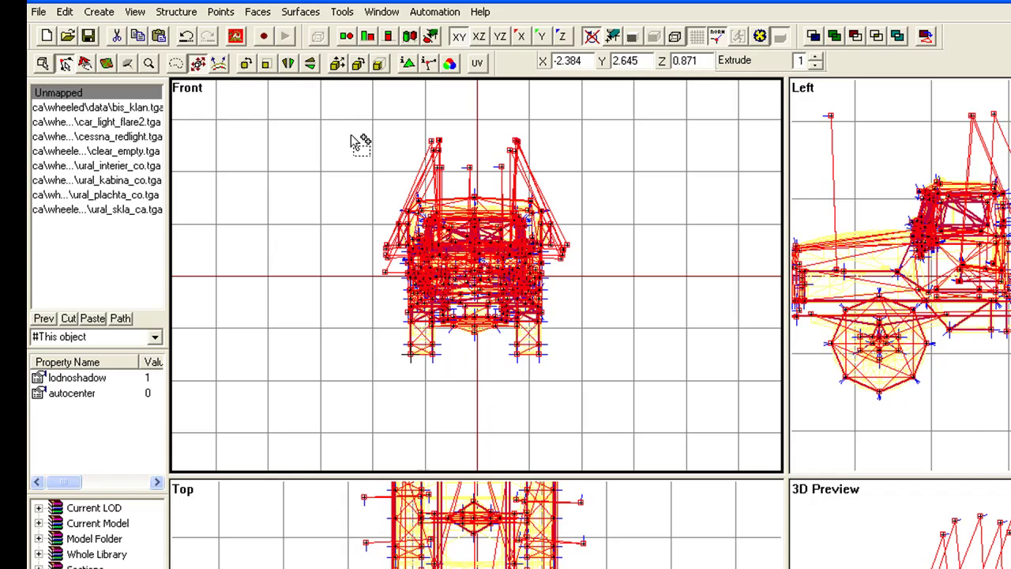
Rotate all truck points 45 degrees around the pin, with Use pin ticked in Rotate Points
{"action": "left_click", "coordinate": [246, 65]}
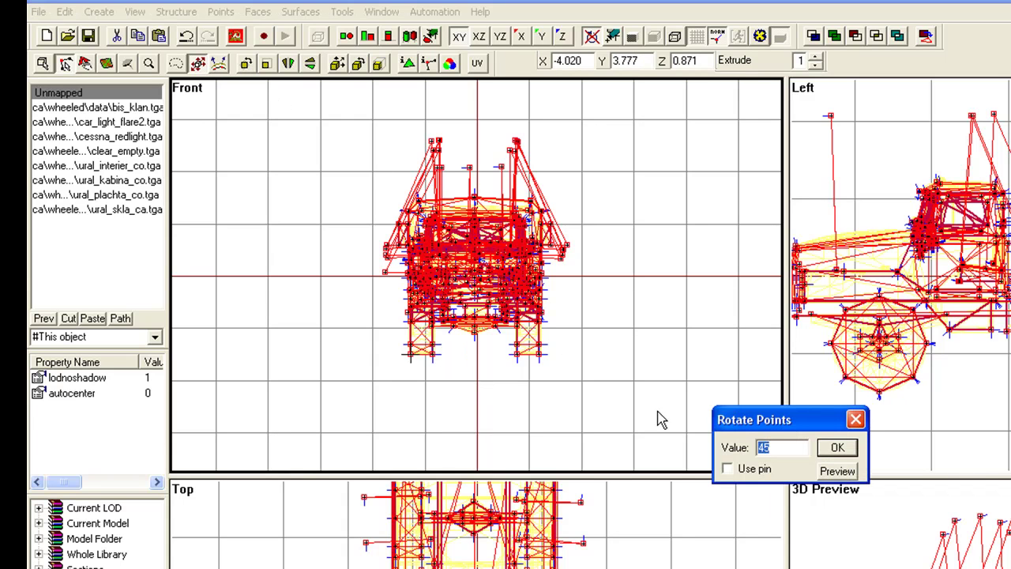
{"action": "left_click", "coordinate": [728, 469]}
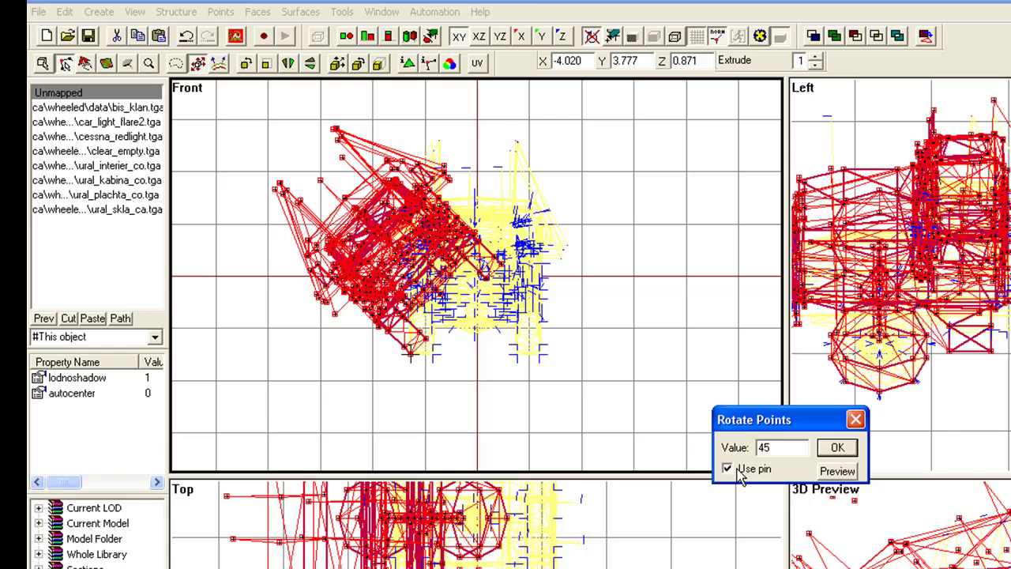
{"action": "key", "text": "Return"}
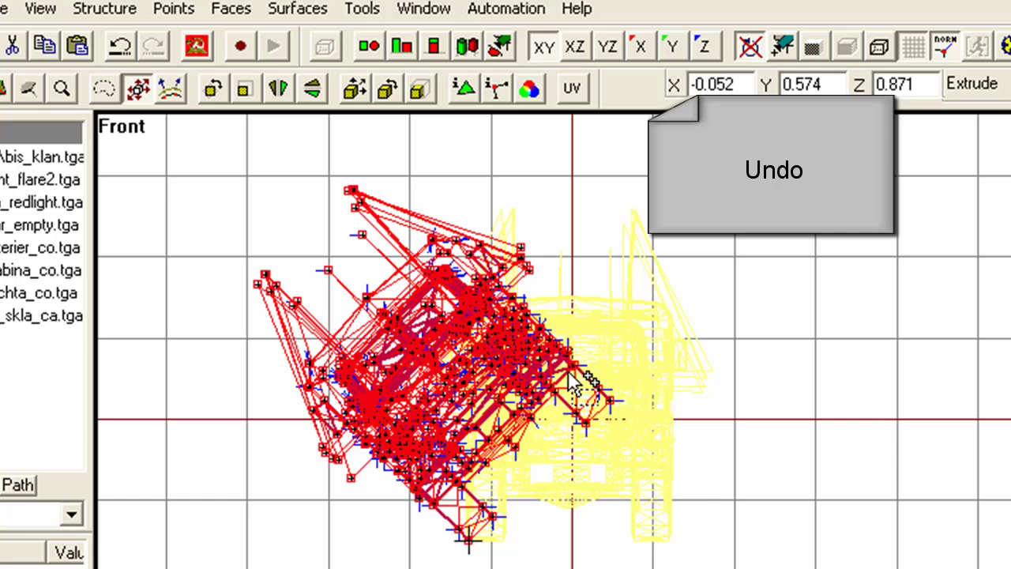
Undo three times to revert the 45-degree rotation, then clear the truck's selection
{"action": "left_click", "coordinate": [121, 49]}
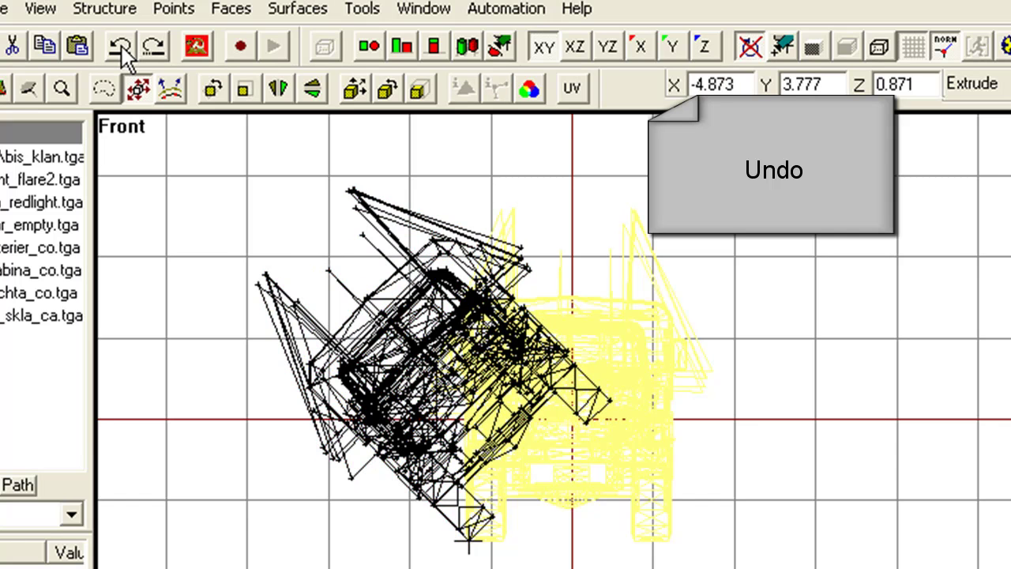
{"action": "left_click", "coordinate": [121, 48]}
{"action": "left_click", "coordinate": [121, 49]}
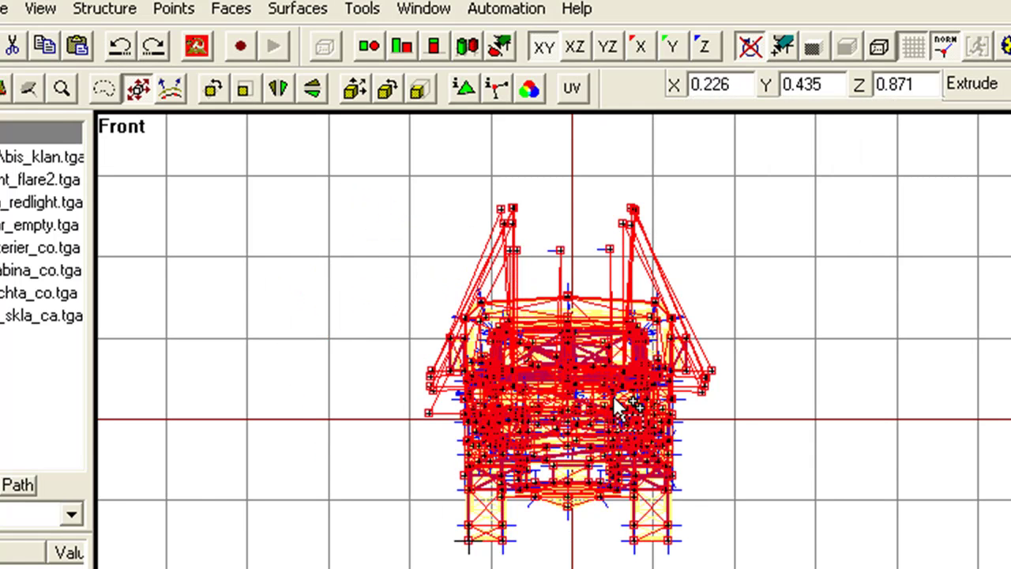
{"action": "left_click", "coordinate": [845, 511]}
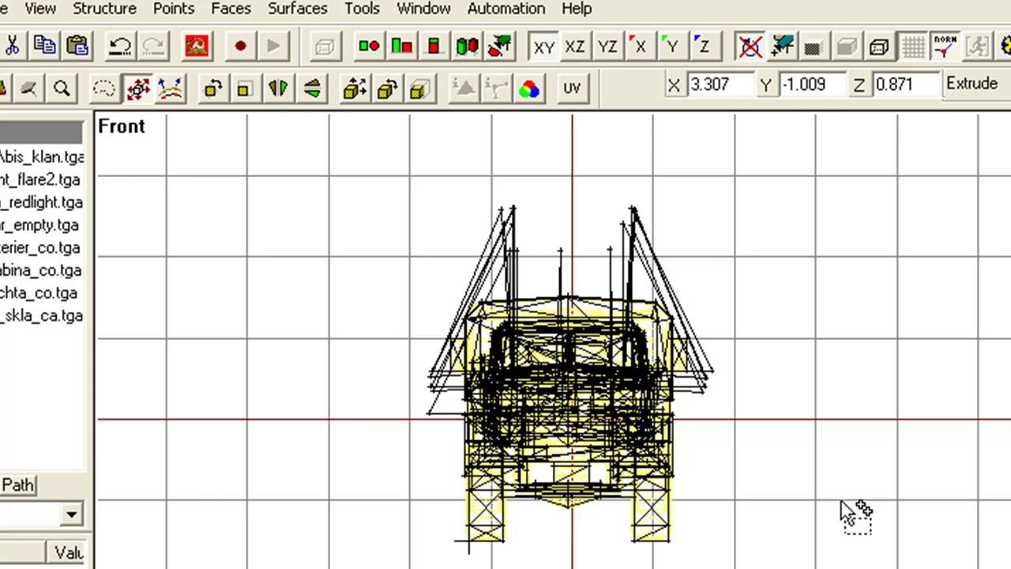
Select all the truck's points and faces and inspect the model in the Left viewport
{"action": "key", "text": "ctrl+a"}
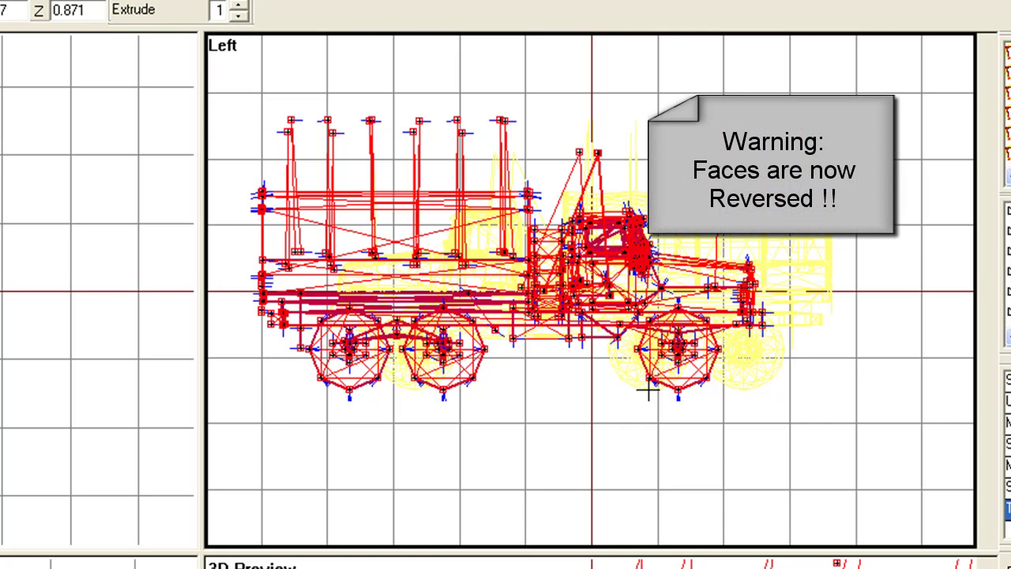
{"action": "left_click", "coordinate": [647, 390]}
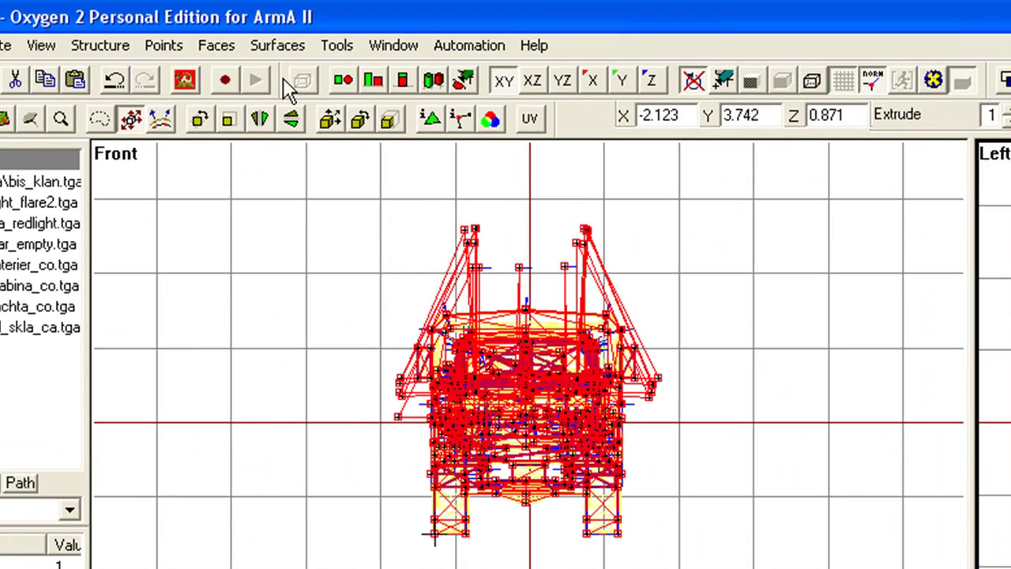
Flip the truck's face orientation with Faces > Reverse, then deselect everything
{"action": "left_click", "coordinate": [217, 45]}
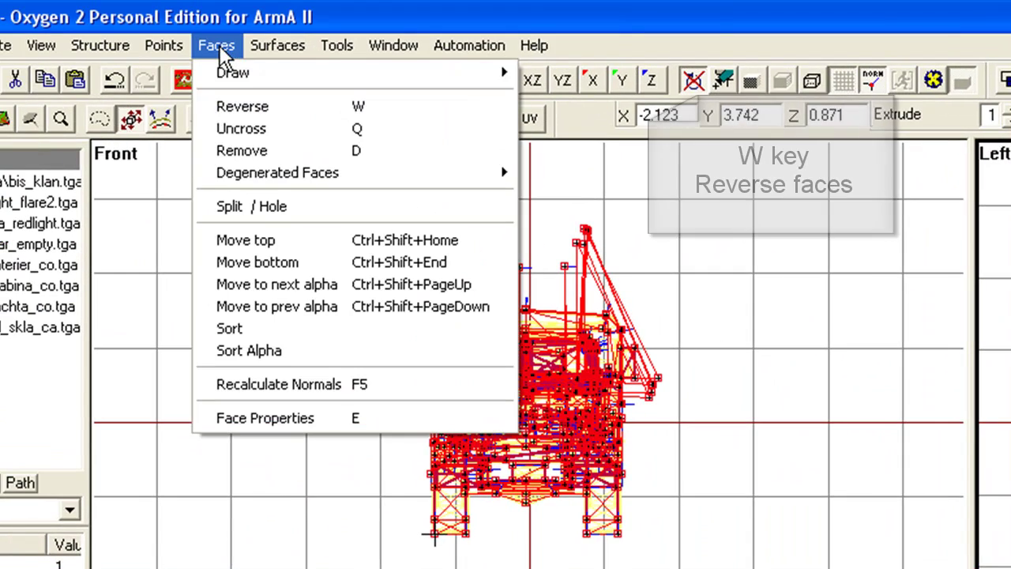
{"action": "left_click", "coordinate": [240, 107]}
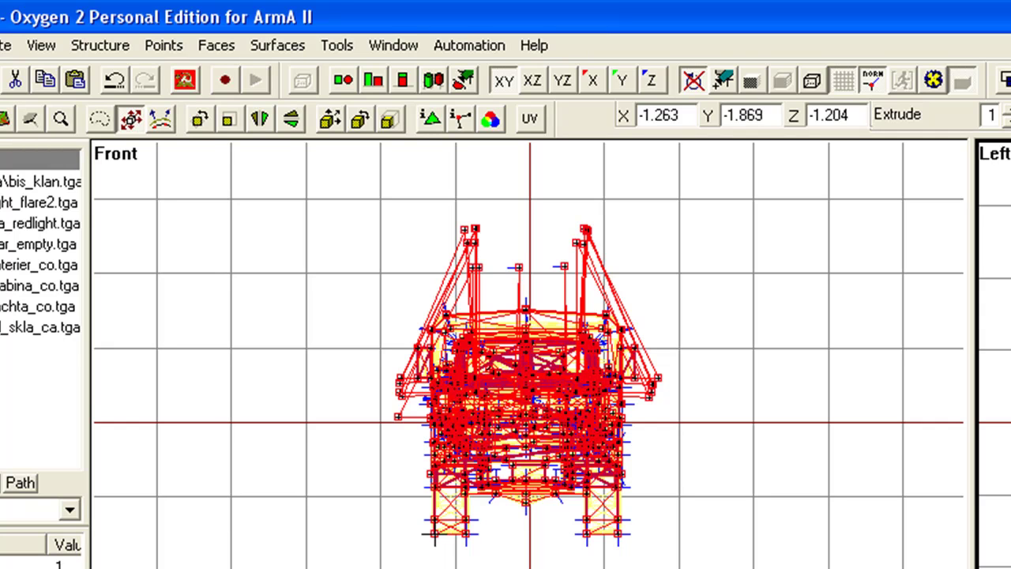
{"action": "key", "text": "ctrl+d"}
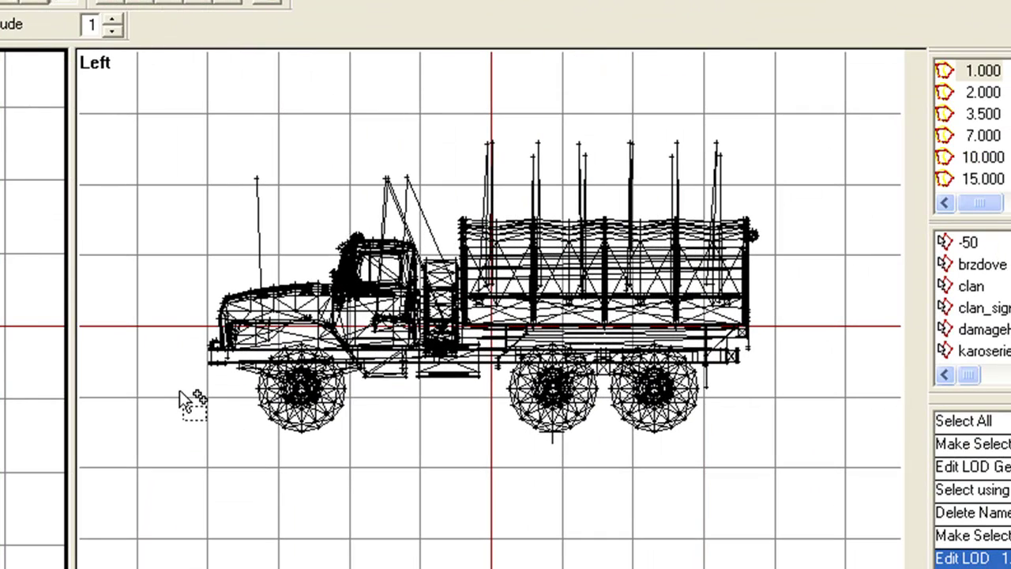
Select every point and face of the mirrored Ural truck with Ctrl+A
{"action": "key", "text": "ctrl+a"}
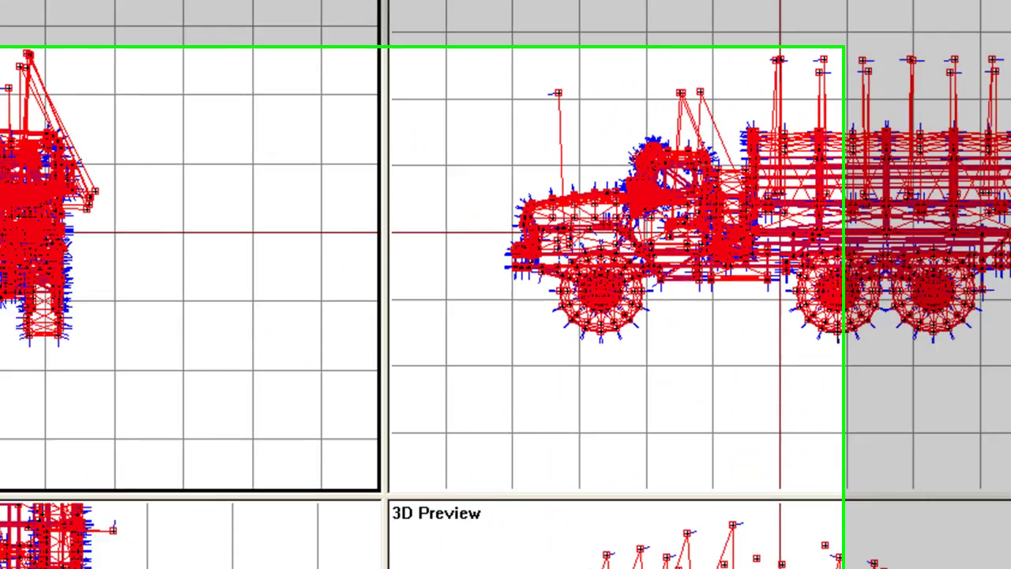
{"action": "key", "text": "ctrl+r"}
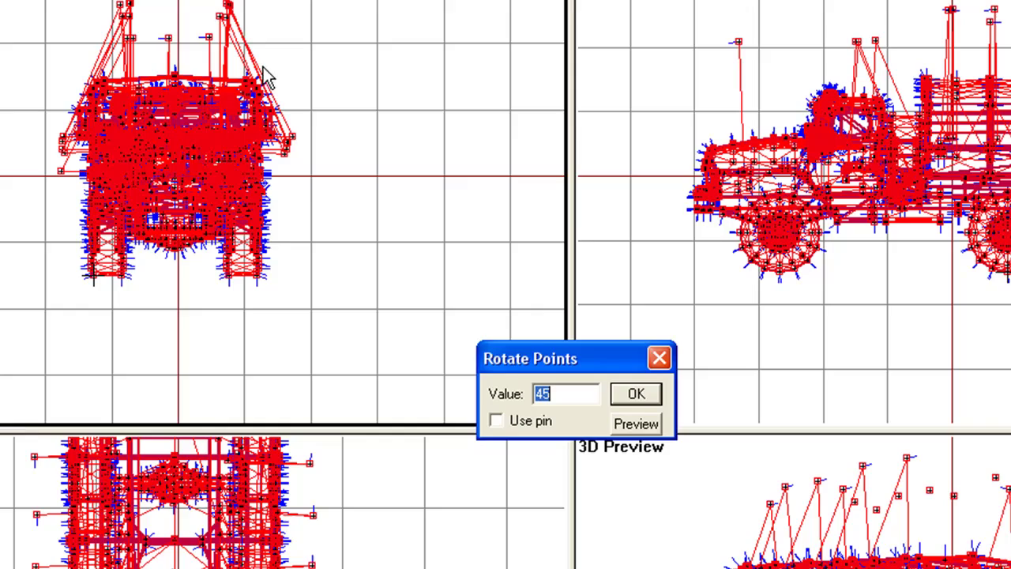
{"action": "left_click", "coordinate": [637, 394]}
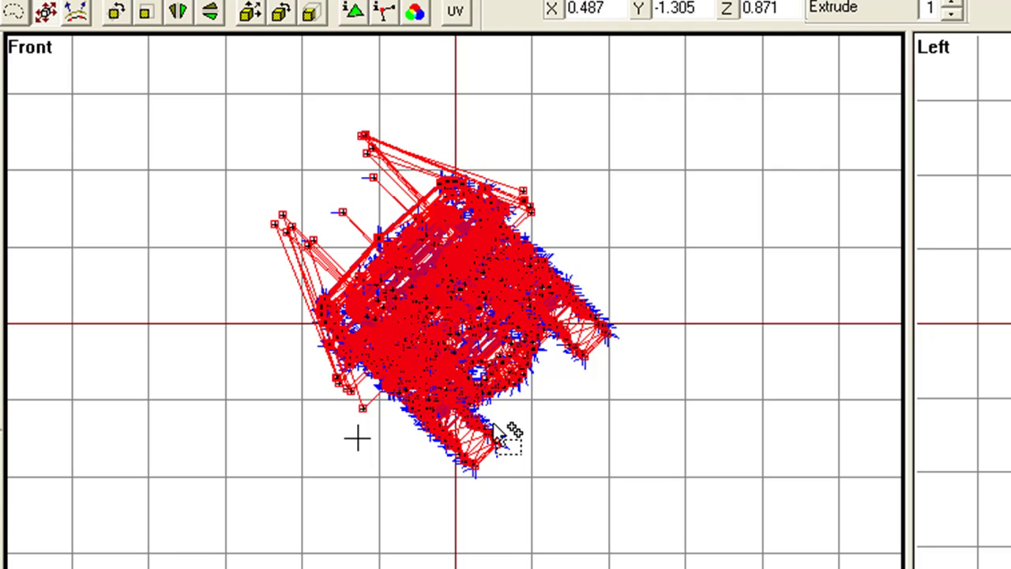
{"action": "key", "text": "F5"}
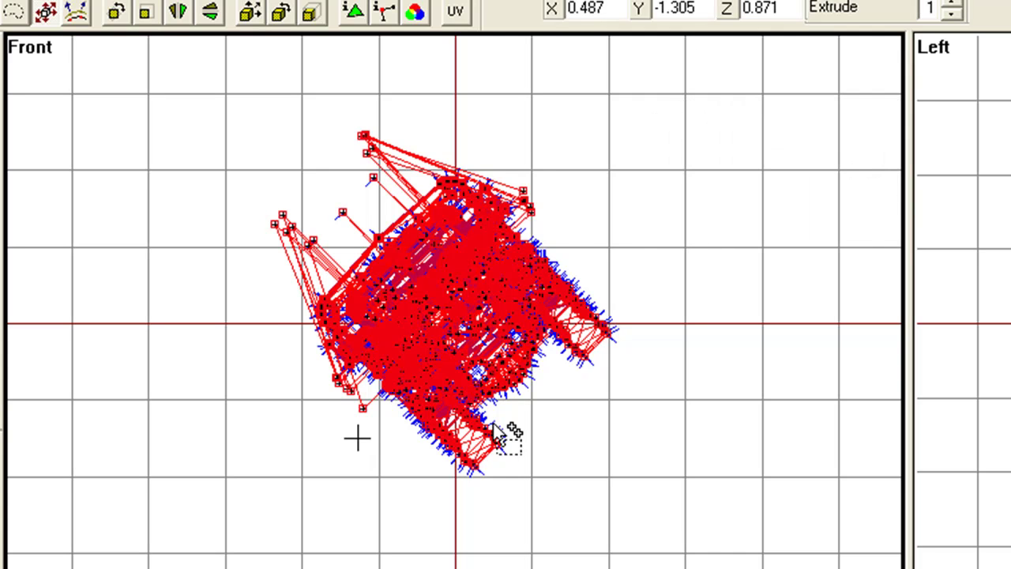
{"action": "key", "text": "ctrl+z"}
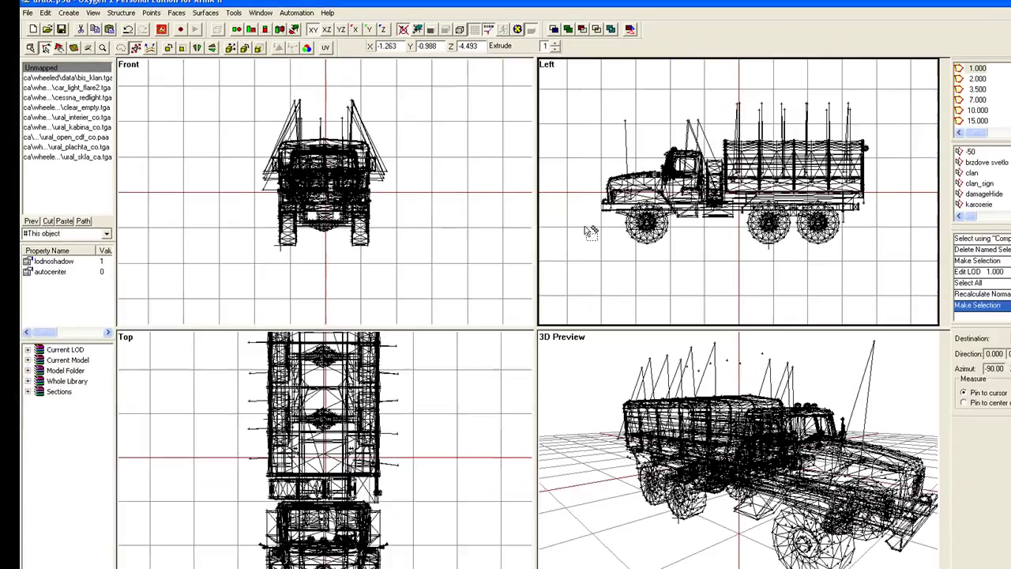
{"action": "key", "text": "ctrl+a"}
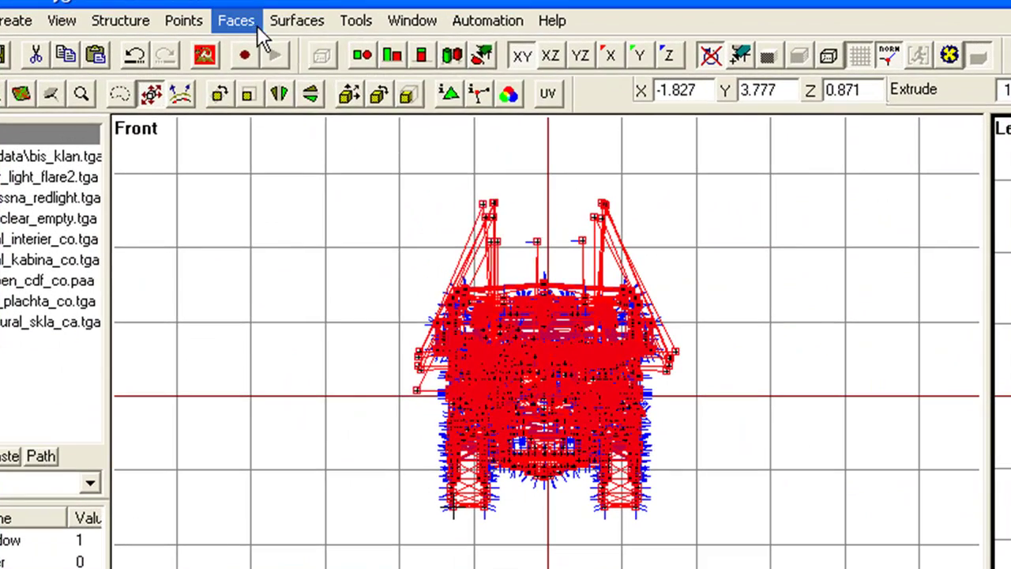
Set all the Ural truck's edges to Sharp Edge and view the faceted cab roof in the textured preview
{"action": "left_click", "coordinate": [184, 18]}
{"action": "mouse_move", "coordinate": [296, 21]}
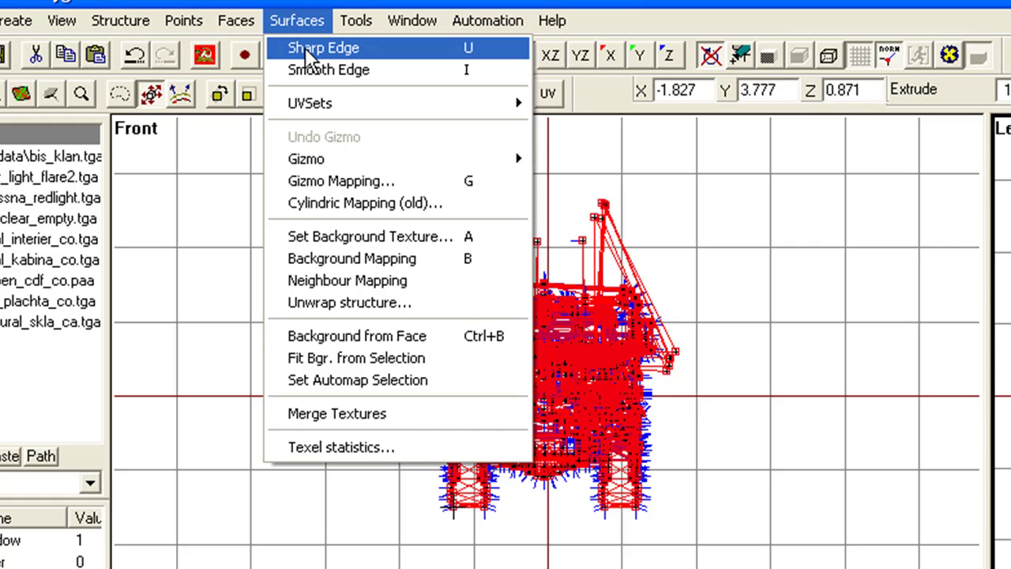
{"action": "left_click", "coordinate": [305, 47]}
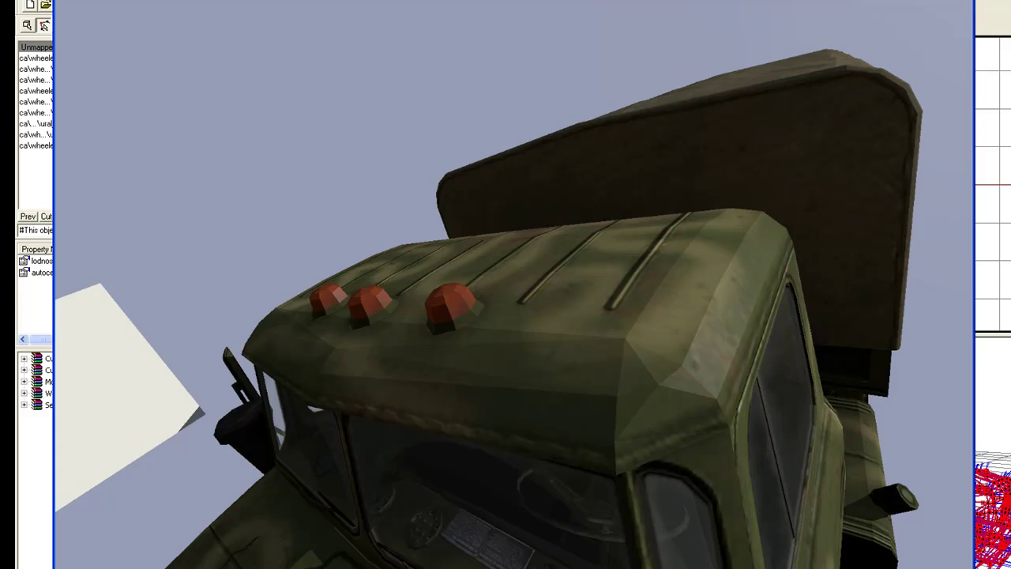
{"action": "key", "text": "alt+Tab"}
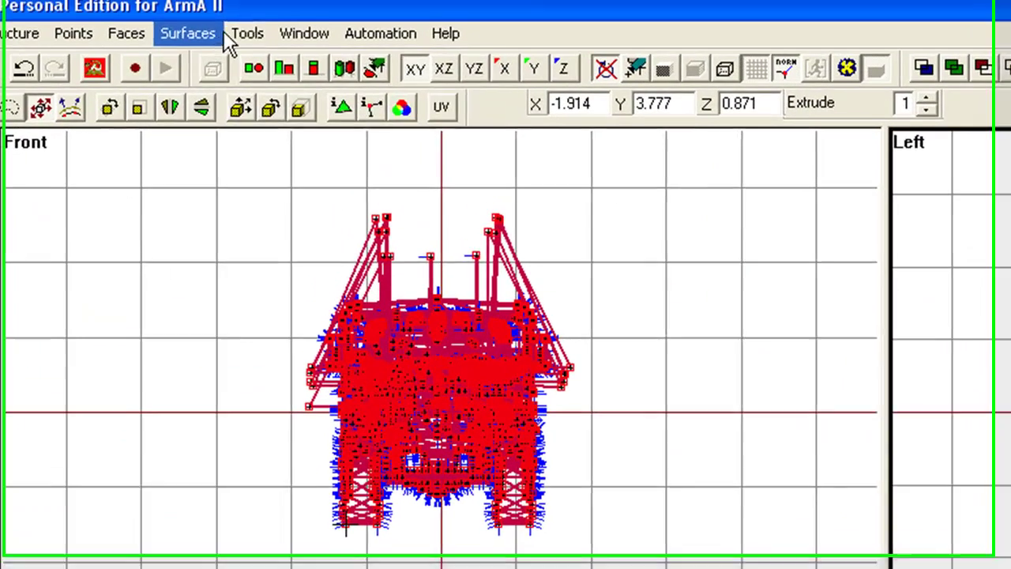
Apply Smooth Edge to every edge of the Ural truck, then deselect the whole model
{"action": "left_click", "coordinate": [206, 35]}
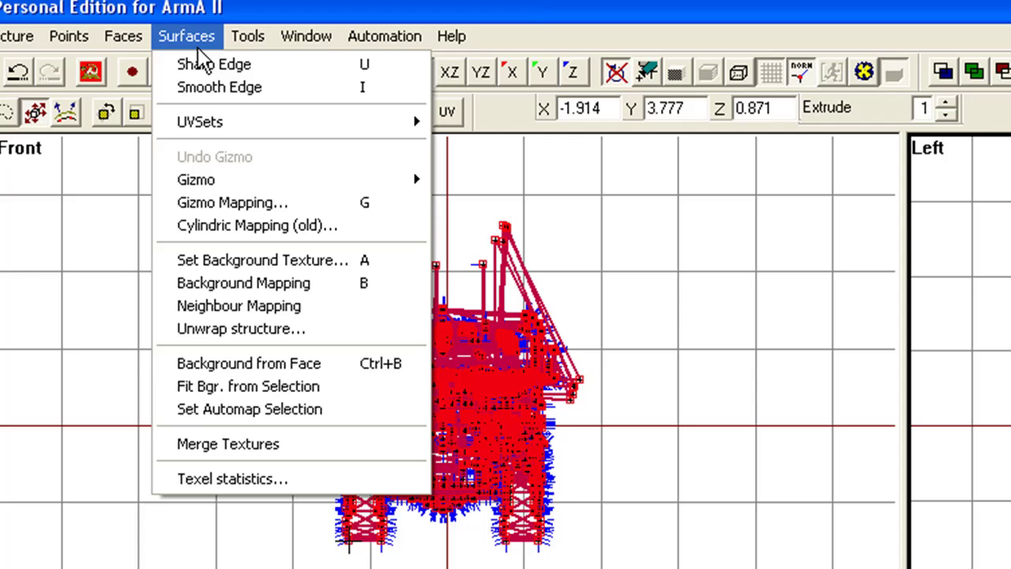
{"action": "left_click", "coordinate": [204, 85]}
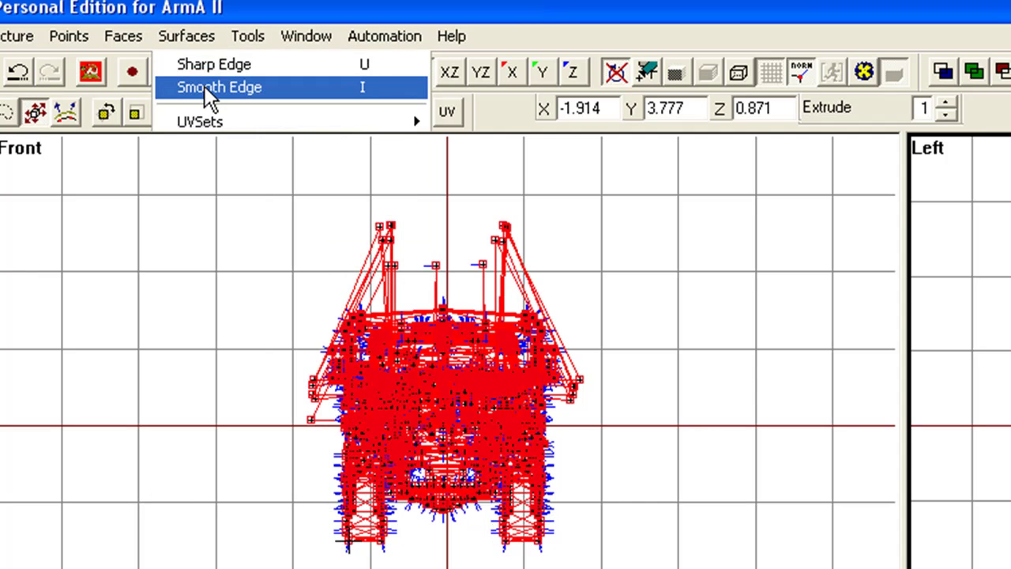
{"action": "left_click", "coordinate": [993, 471]}
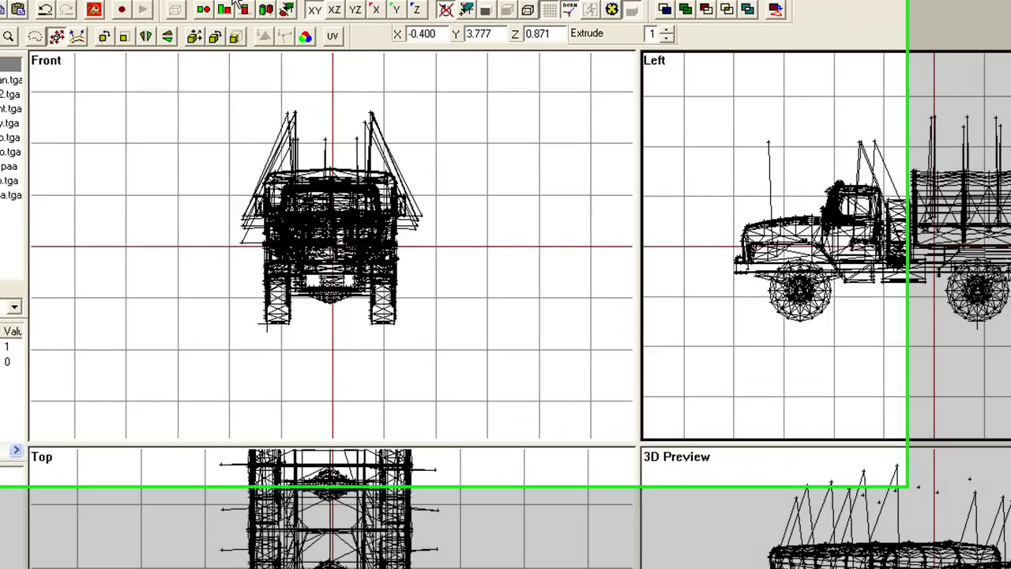
In Mass Texture & Material renaming, pick ural_interier.rvmat and select its full path text
{"action": "left_click", "coordinate": [282, 24]}
{"action": "mouse_move", "coordinate": [239, 23]}
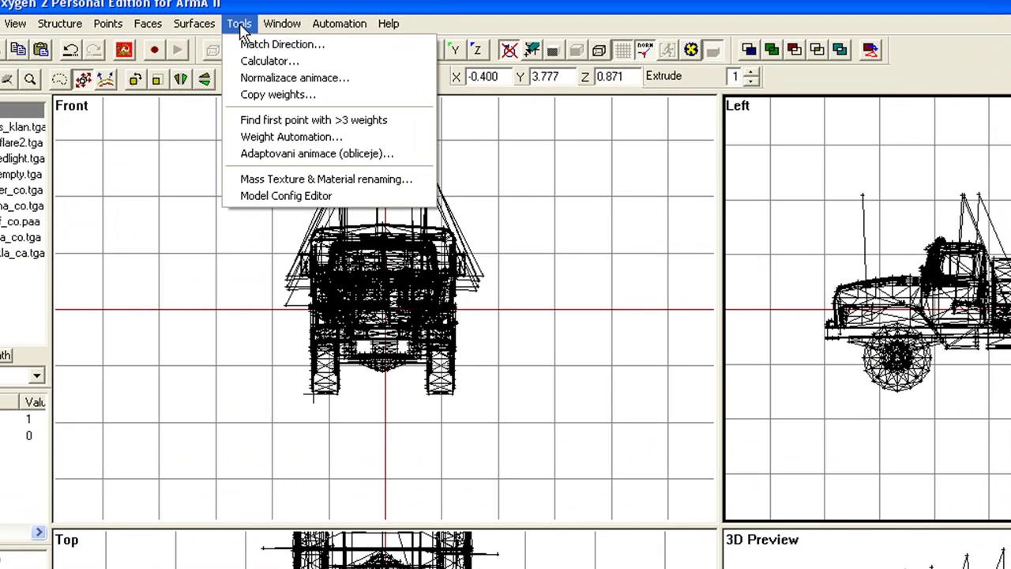
{"action": "left_click", "coordinate": [328, 180]}
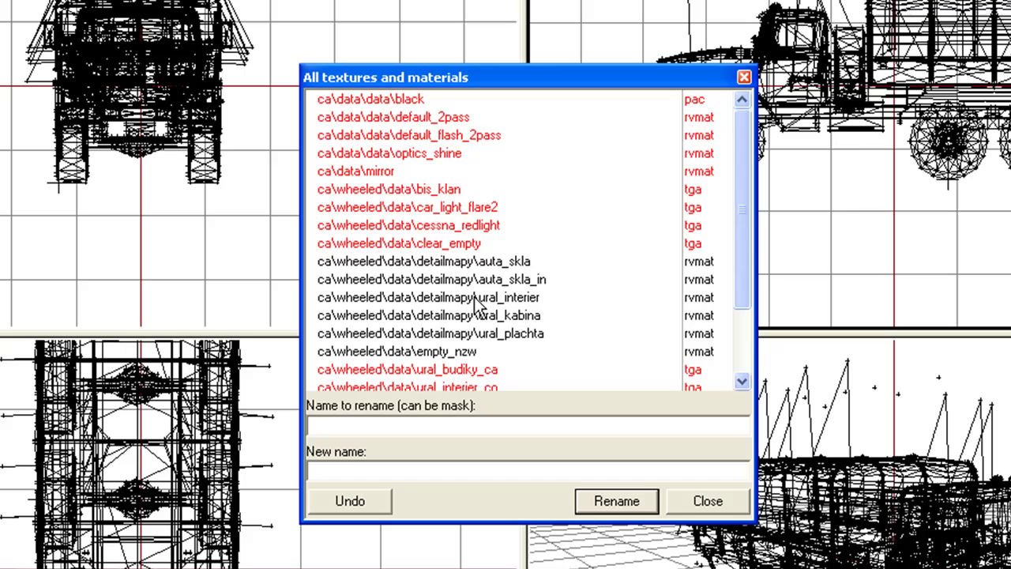
{"action": "left_click", "coordinate": [474, 297]}
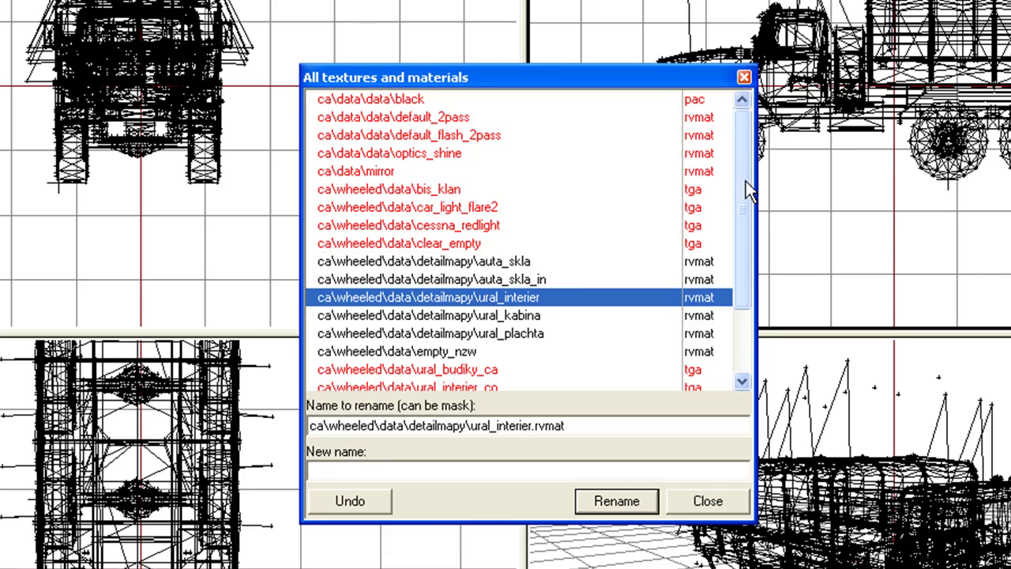
{"action": "mouse_move", "coordinate": [744, 181]}
{"action": "left_mouse_down"}
{"action": "mouse_move", "coordinate": [743, 268]}
{"action": "mouse_move", "coordinate": [745, 177]}
{"action": "left_mouse_up"}
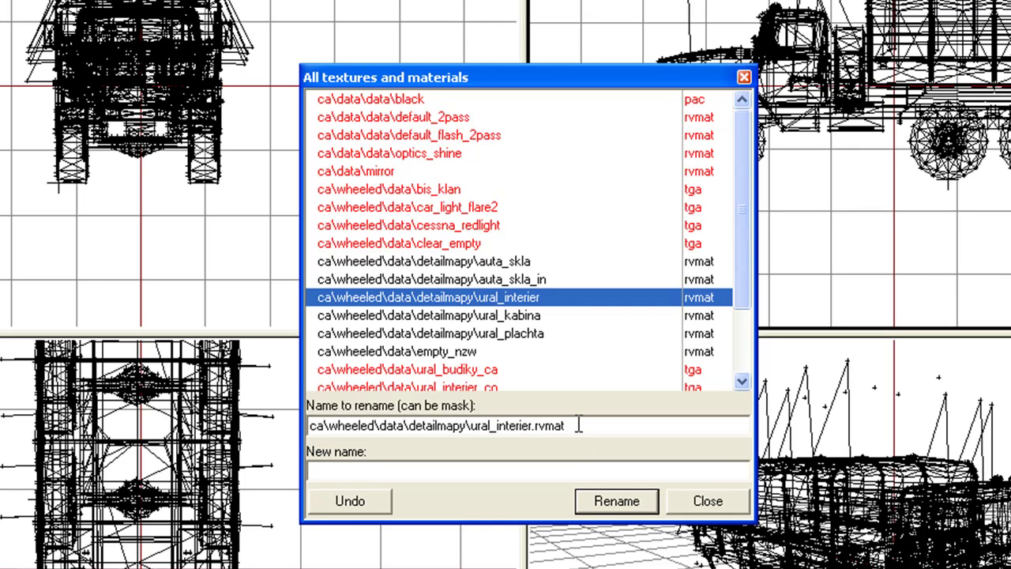
{"action": "left_click_drag", "start_coordinate": [577, 426], "coordinate": [284, 432]}
{"action": "key", "text": "ctrl+c"}
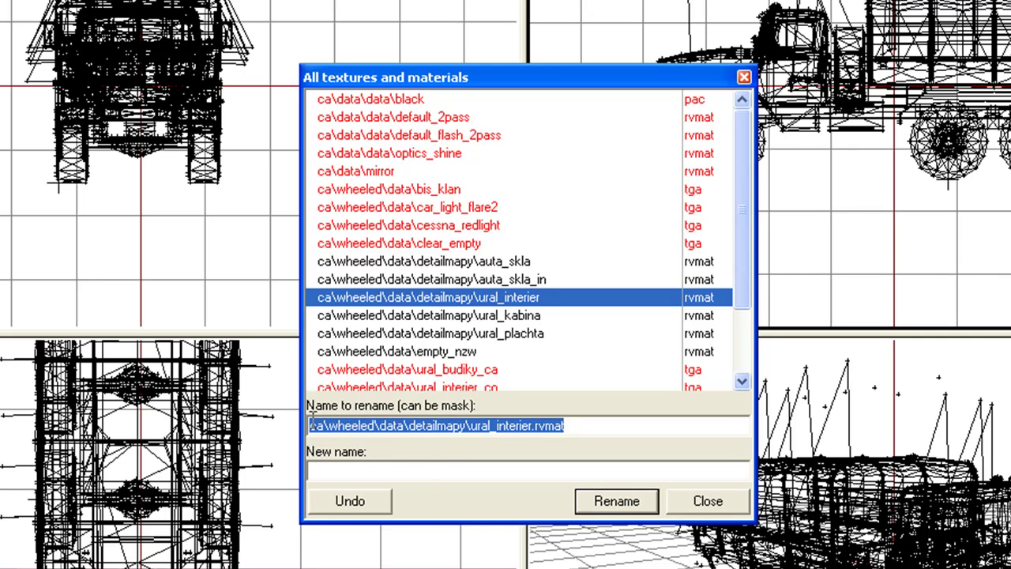
Rename ca\wheeled\data\detailmapy\ural_interier.rvmat to ural2_interier.rvmat across the model
{"action": "left_click", "coordinate": [416, 473]}
{"action": "key", "text": "ctrl+v"}
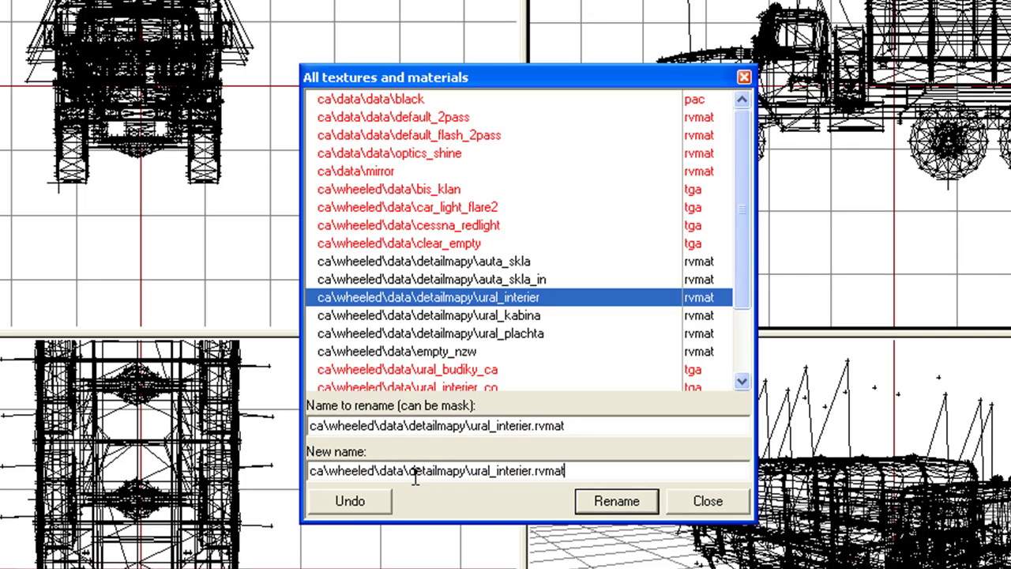
{"action": "left_click", "coordinate": [497, 470]}
{"action": "type", "text": "2"}
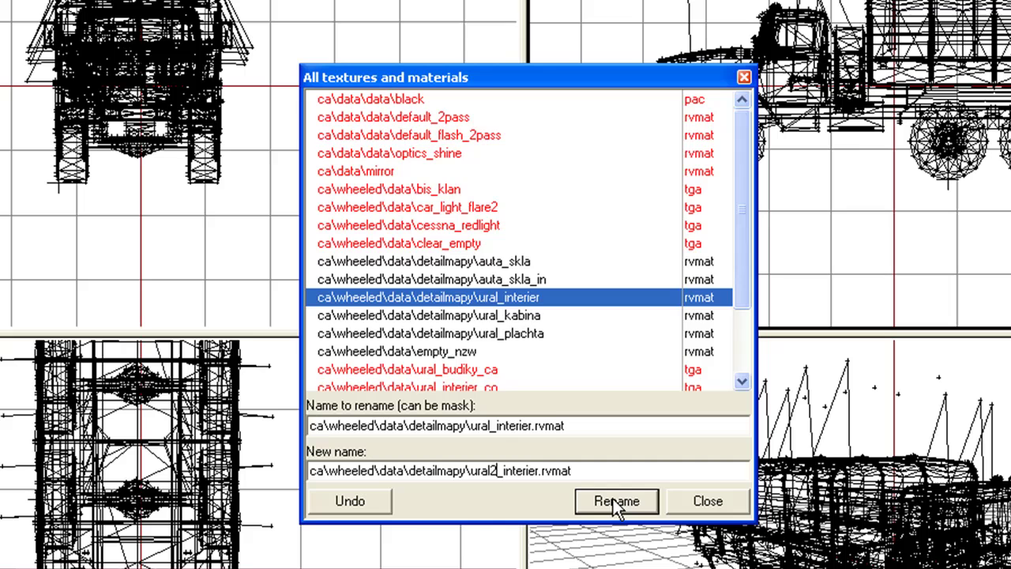
{"action": "left_click", "coordinate": [613, 498]}
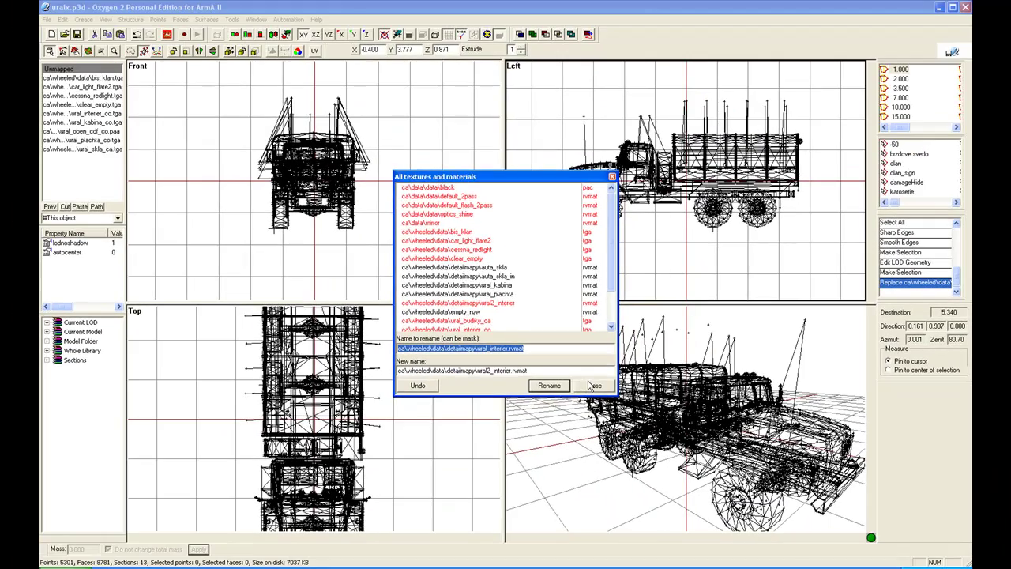
Close the textures and materials list and switch the display to solid grey shaded faces
{"action": "left_click", "coordinate": [594, 385]}
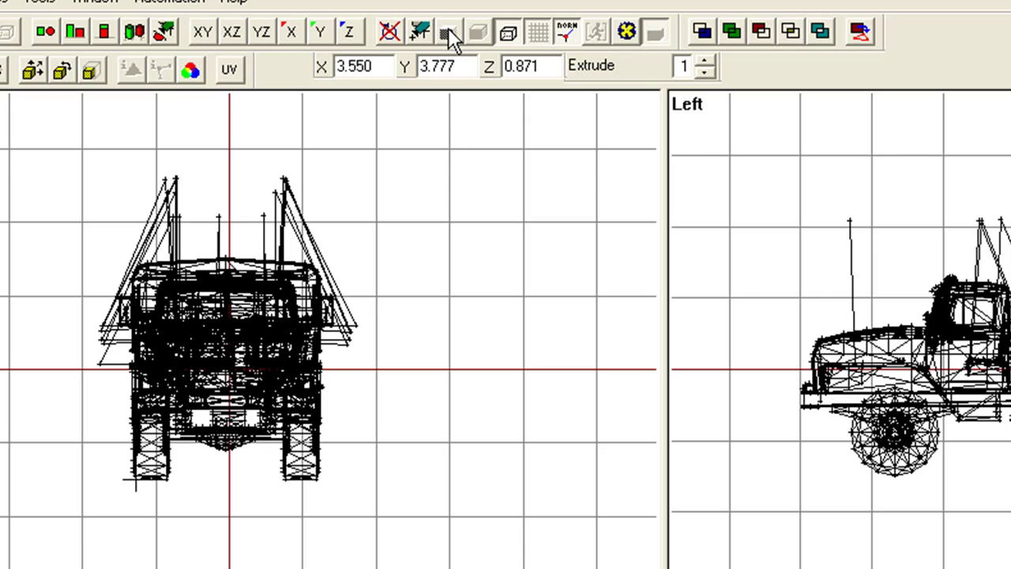
{"action": "left_click", "coordinate": [448, 31]}
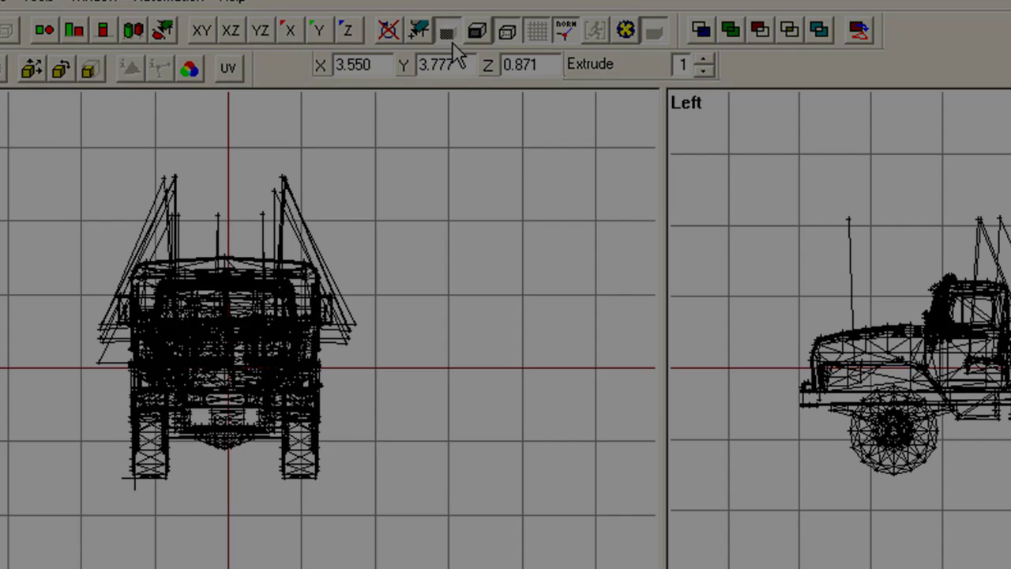